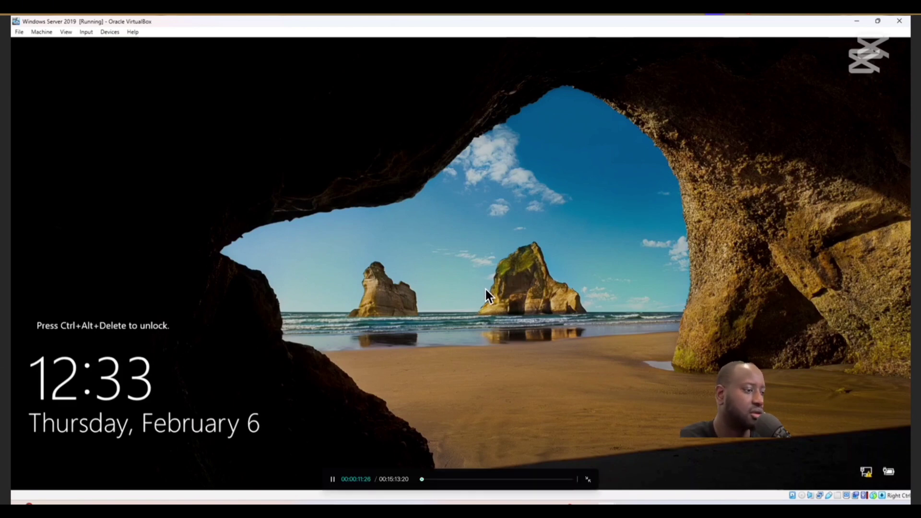
# Send Ctrl+Alt+Delete to the VM to reach the AD\Administrator sign-in screen.
pyautogui.hotkey('ctrl', 'alt', 'Delete')
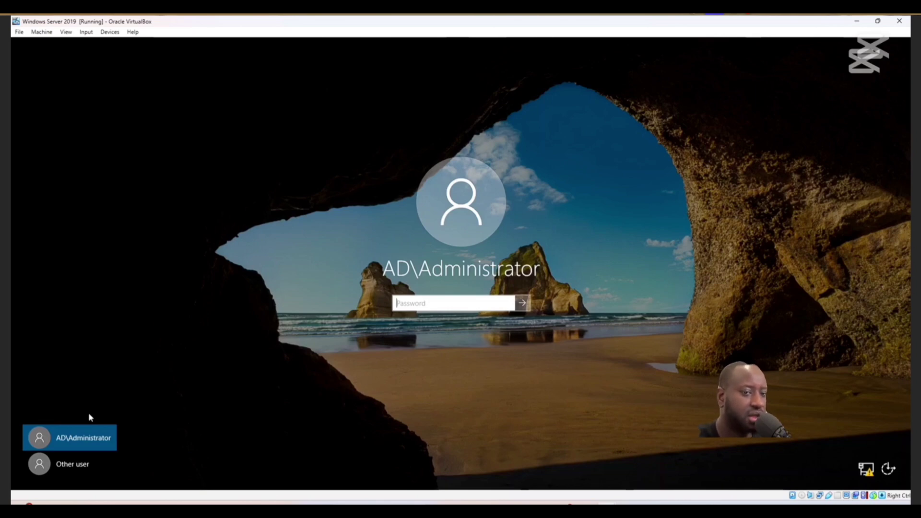
# Sign in as AD\Administrator with the account password and let Server Manager load.
pyautogui.write('*******')
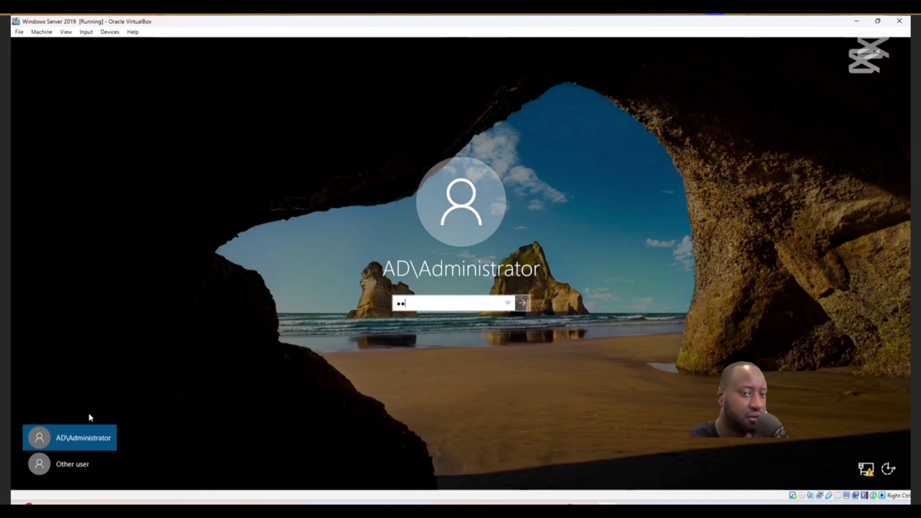
pyautogui.write('***')
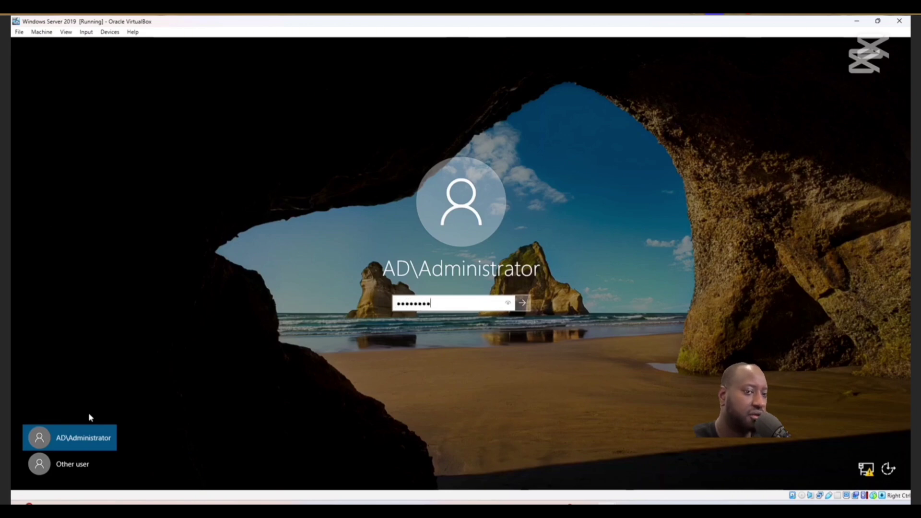
pyautogui.press('Return')
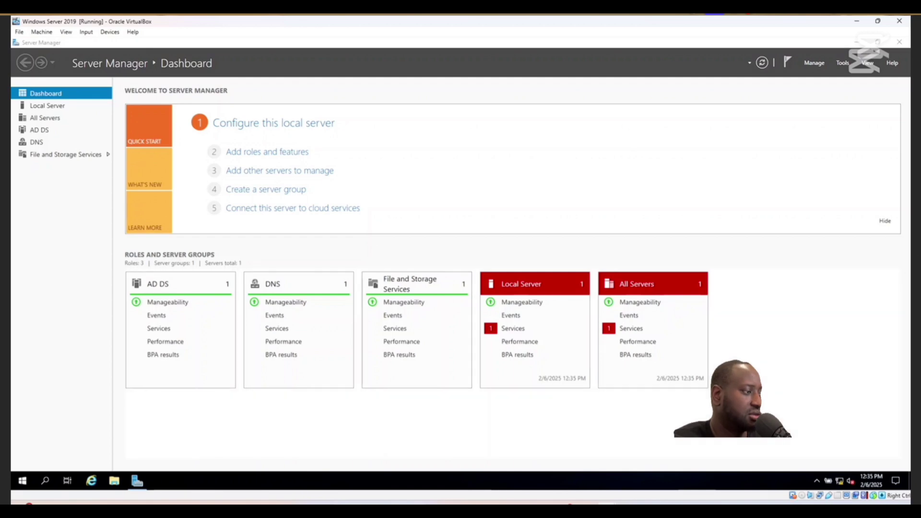
# Launch DNS Manager from Windows Administrative Tools in the Start menu.
pyautogui.click(24, 480)
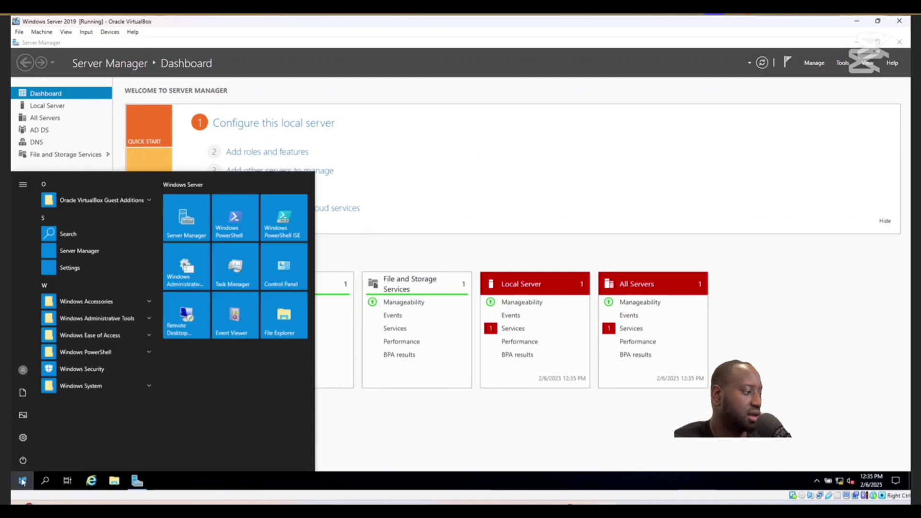
pyautogui.click(149, 318)
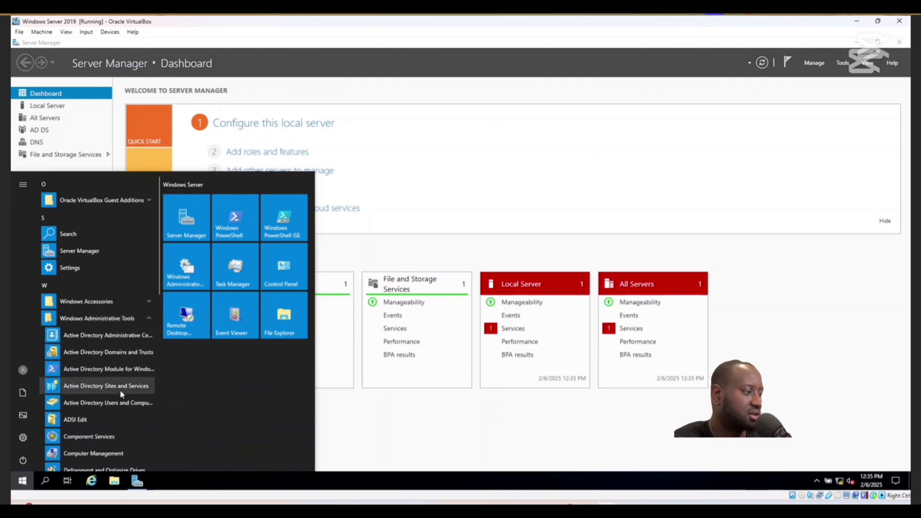
pyautogui.scroll(-2, 109, 390)
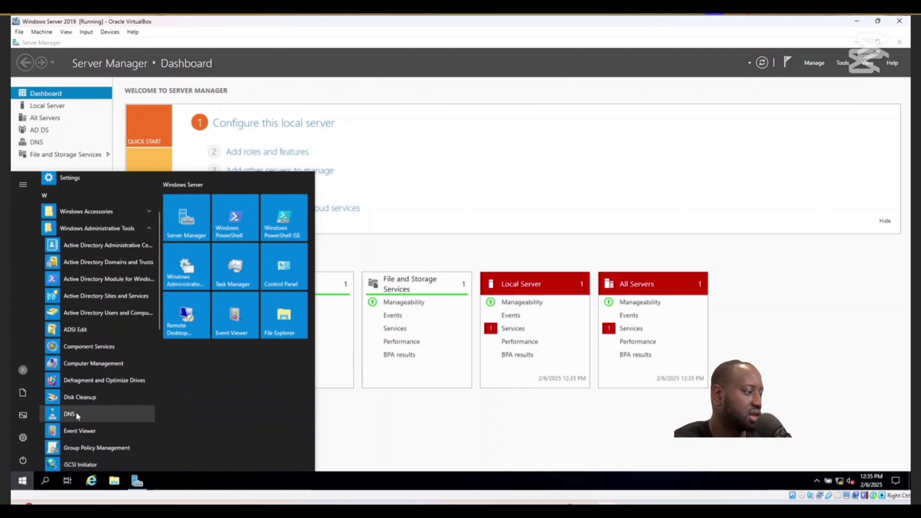
pyautogui.click(77, 415)
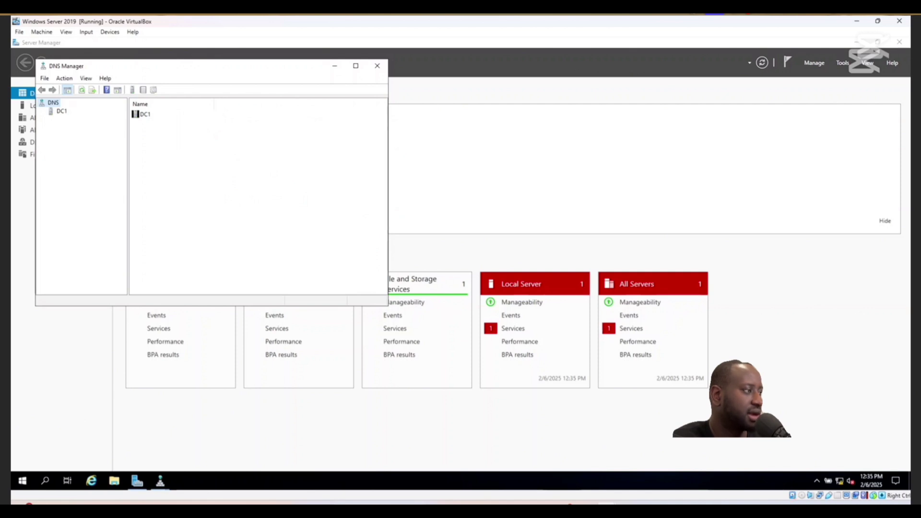
# Open the Forwarders properties of DC1 and bring up the Edit Forwarders dialog.
pyautogui.click(62, 112)
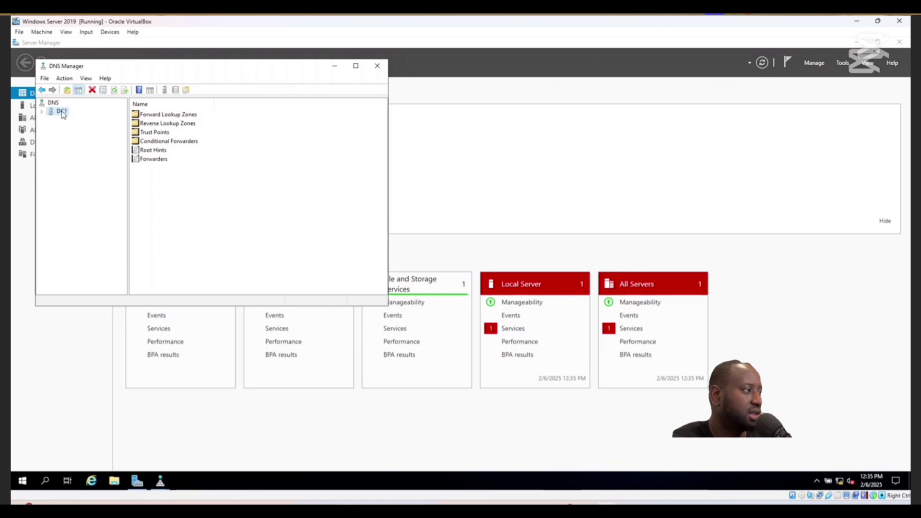
pyautogui.doubleClick(155, 159)
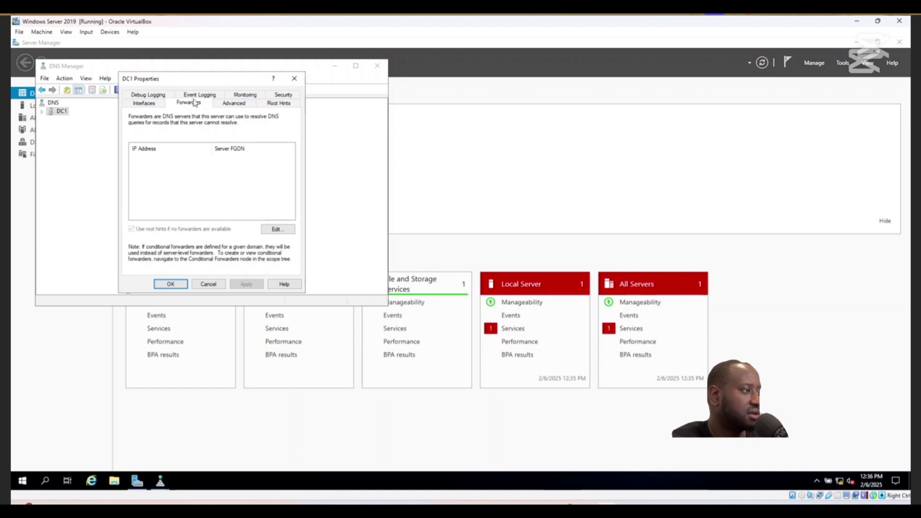
pyautogui.click(279, 231)
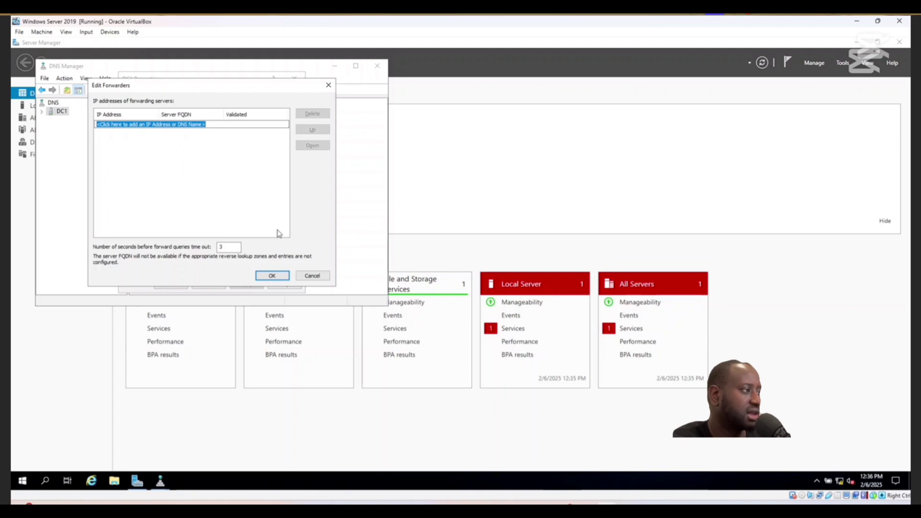
# Add 10.80.80.1 as DC1's DNS forwarder, then apply and close the properties.
pyautogui.click(225, 125)
pyautogui.moveTo(226, 124); pyautogui.dragTo(77, 132)
pyautogui.press('BackSpace')
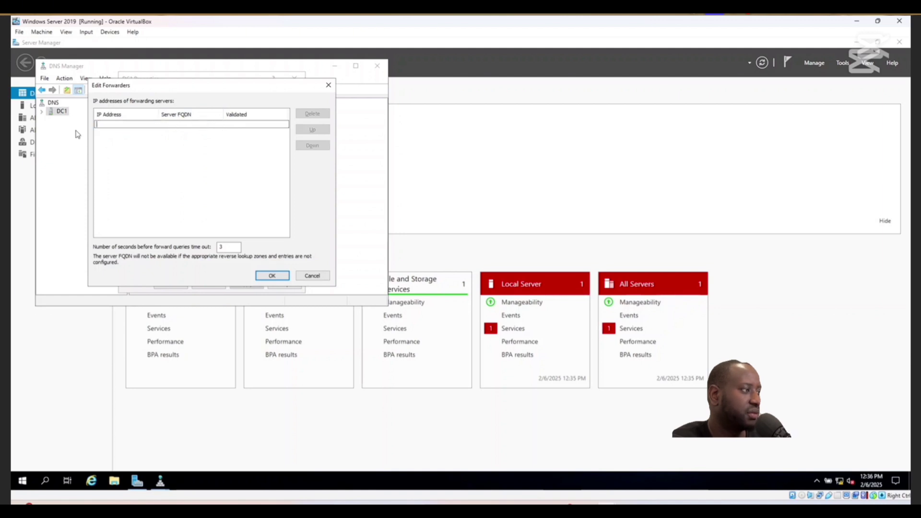
pyautogui.write('10.80.80.1')
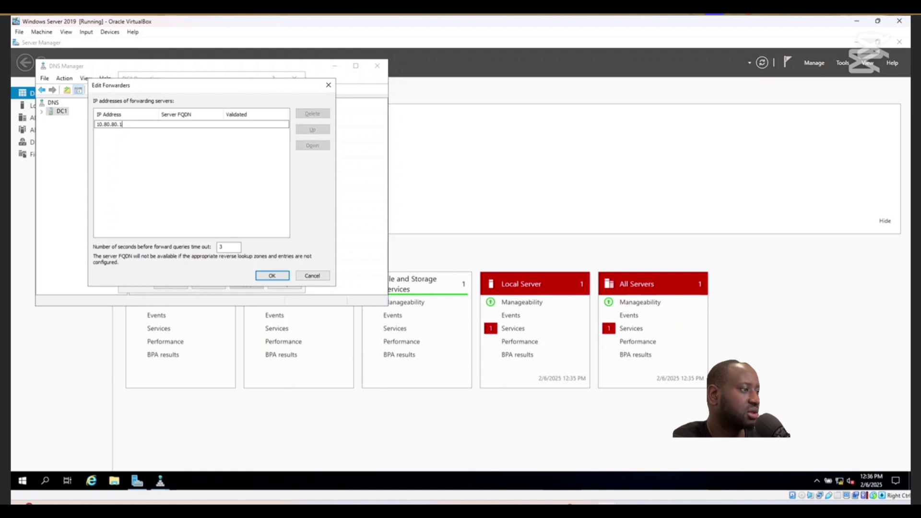
pyautogui.press('Return')
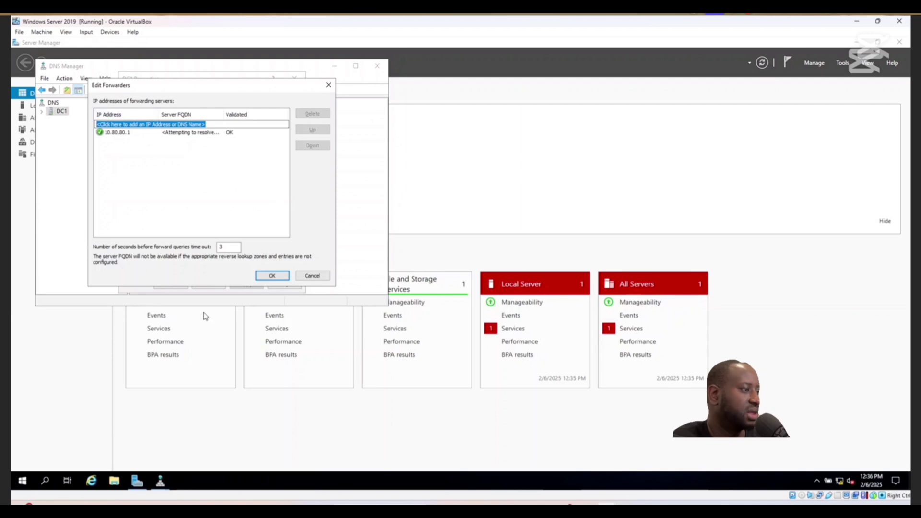
pyautogui.click(272, 276)
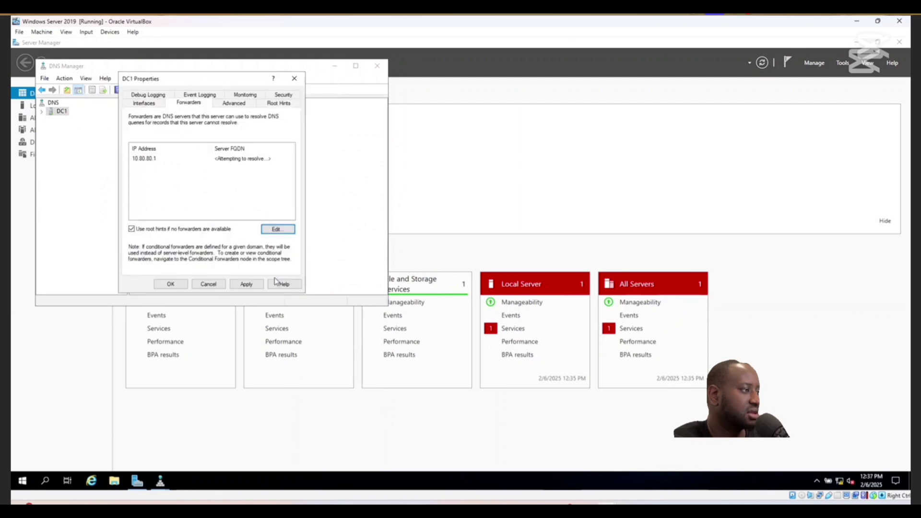
pyautogui.click(245, 284)
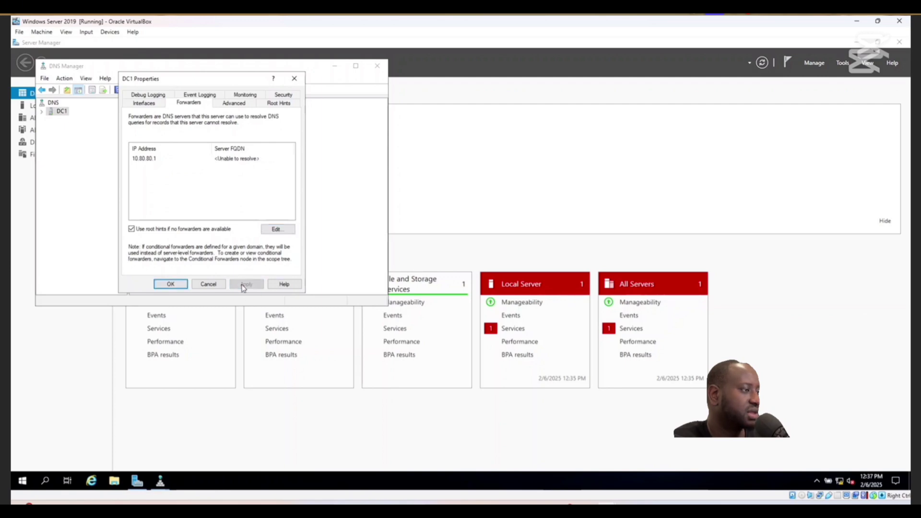
pyautogui.click(170, 284)
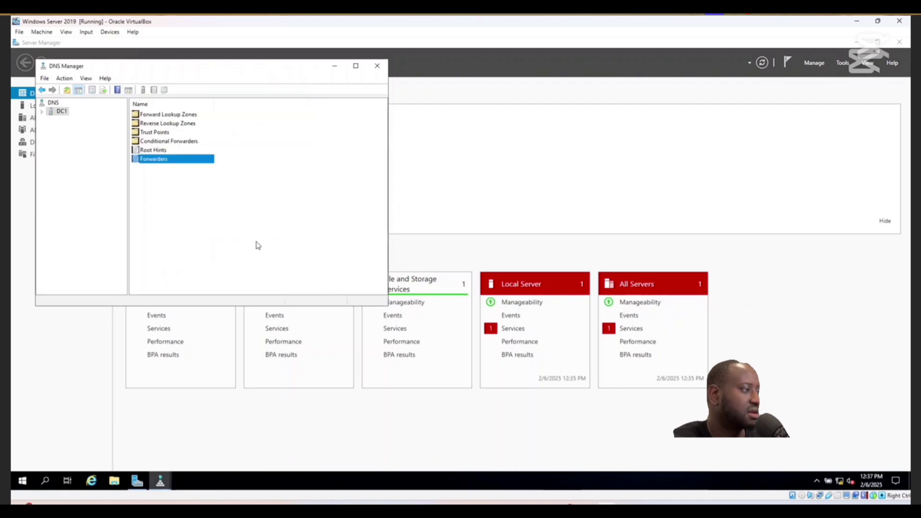
# Close DNS Manager and launch Add Roles and Features from Server Manager's Manage menu.
pyautogui.click(378, 71)
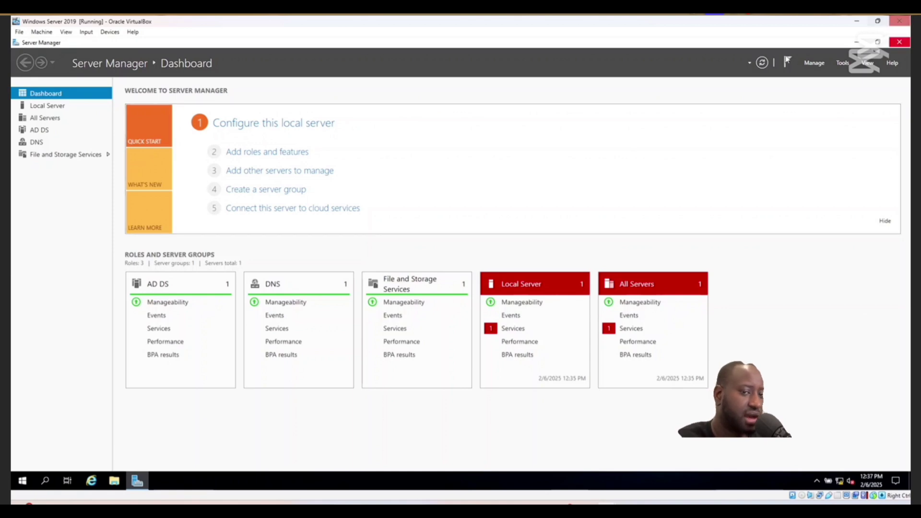
pyautogui.click(821, 70)
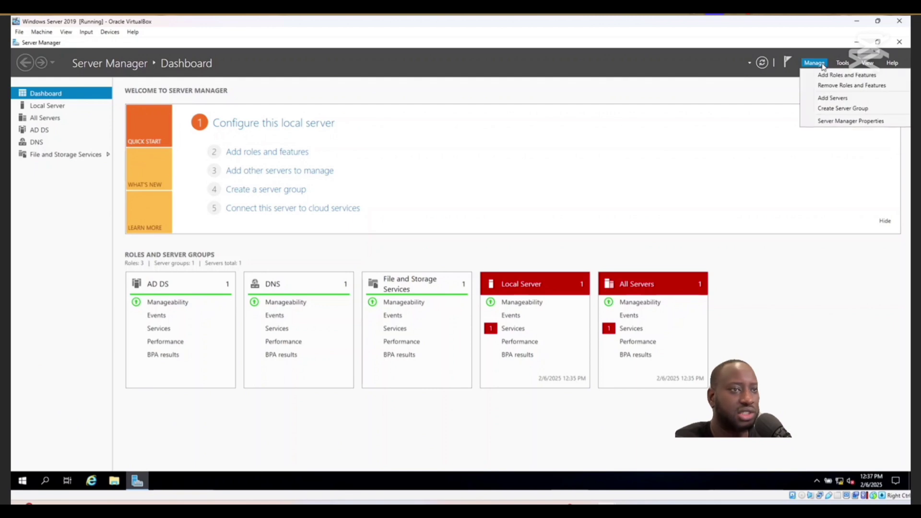
pyautogui.click(846, 77)
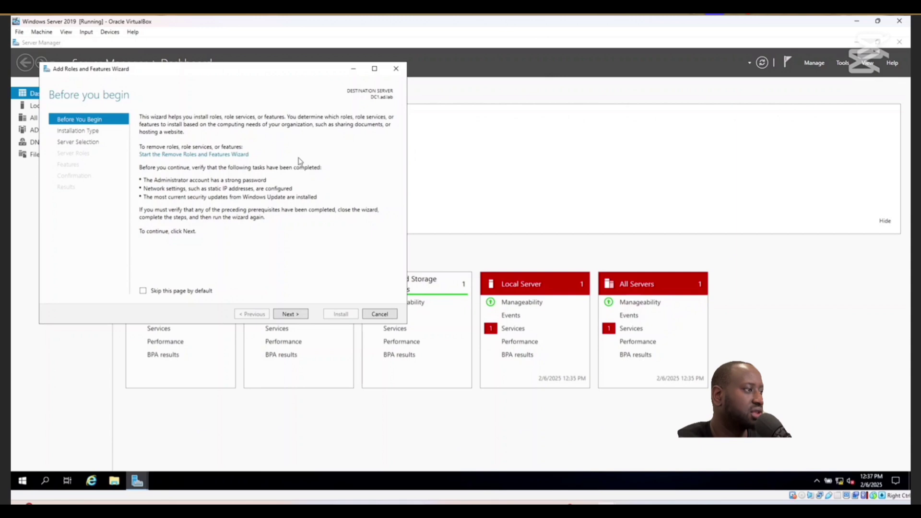
# Advance the wizard with role-based installation targeting DC1.ad.lab to the Server Roles page.
pyautogui.click(294, 317)
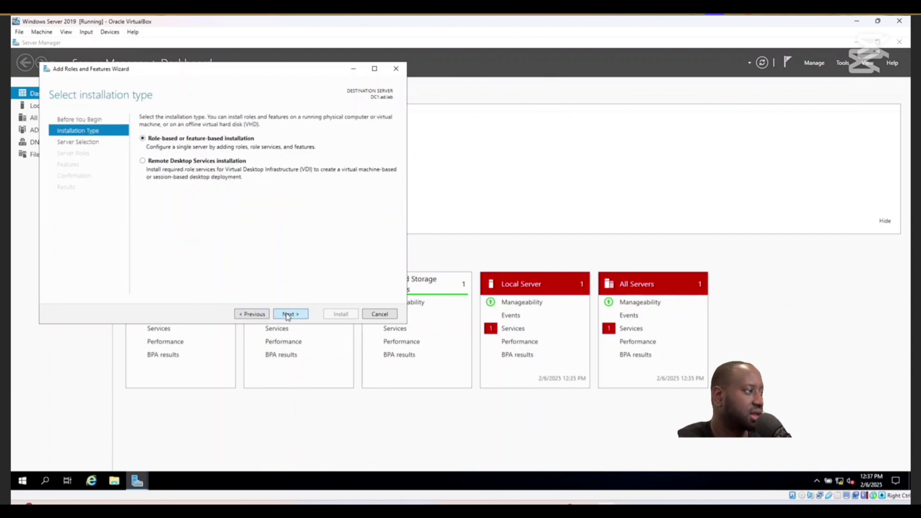
pyautogui.click(288, 315)
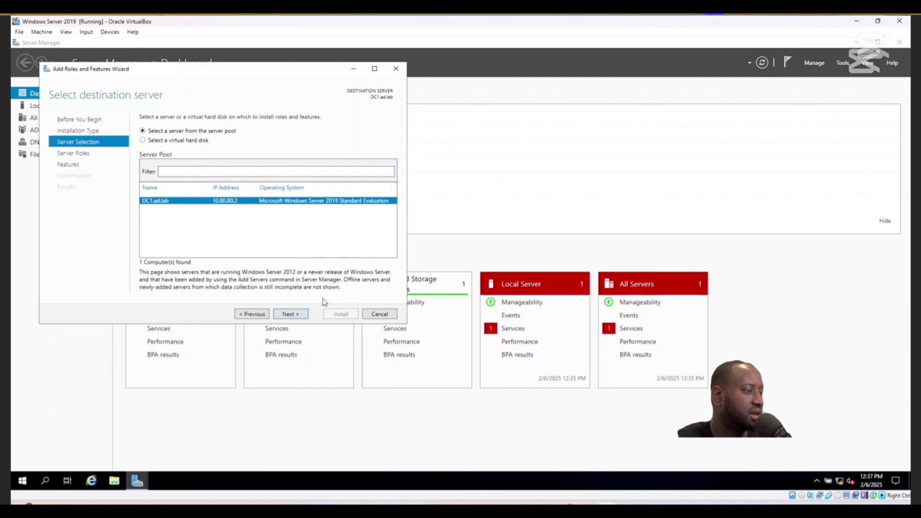
pyautogui.click(296, 317)
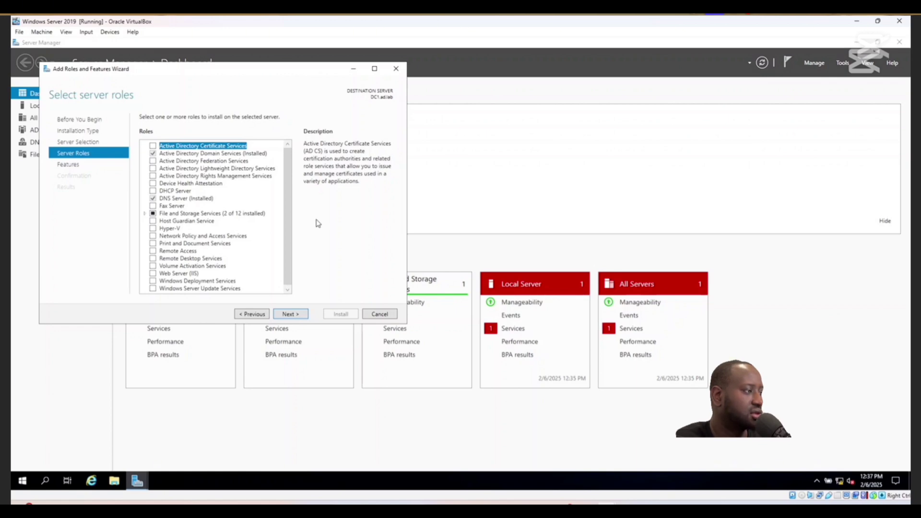
# Select DHCP Server with its management tools and advance to the Confirmation page.
pyautogui.click(152, 192)
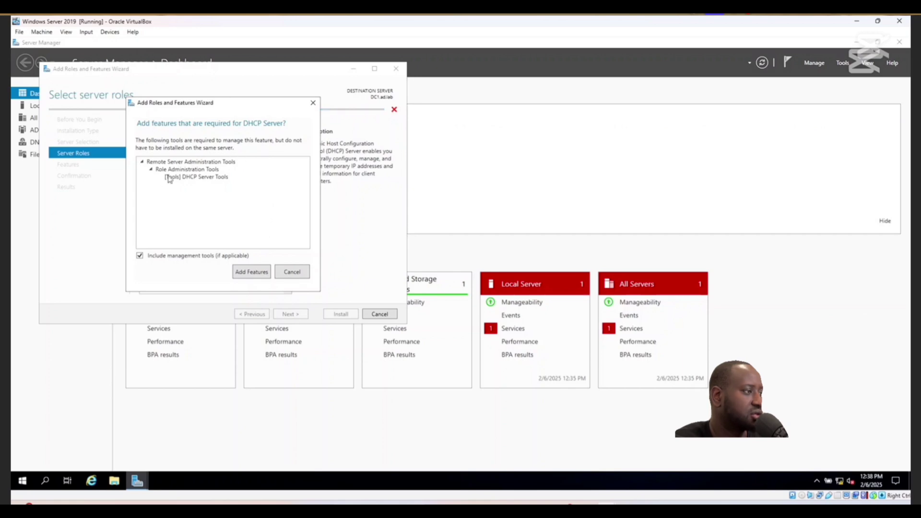
pyautogui.click(250, 275)
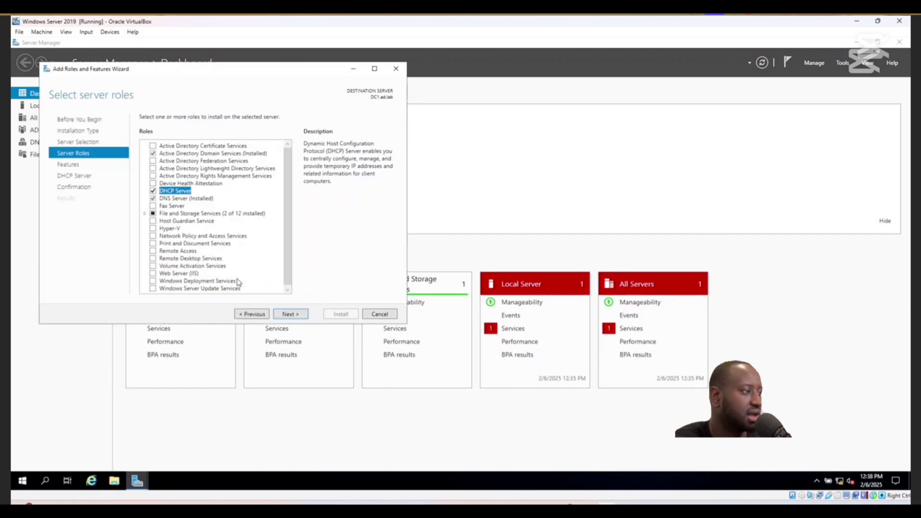
pyautogui.click(290, 314)
pyautogui.click(291, 314)
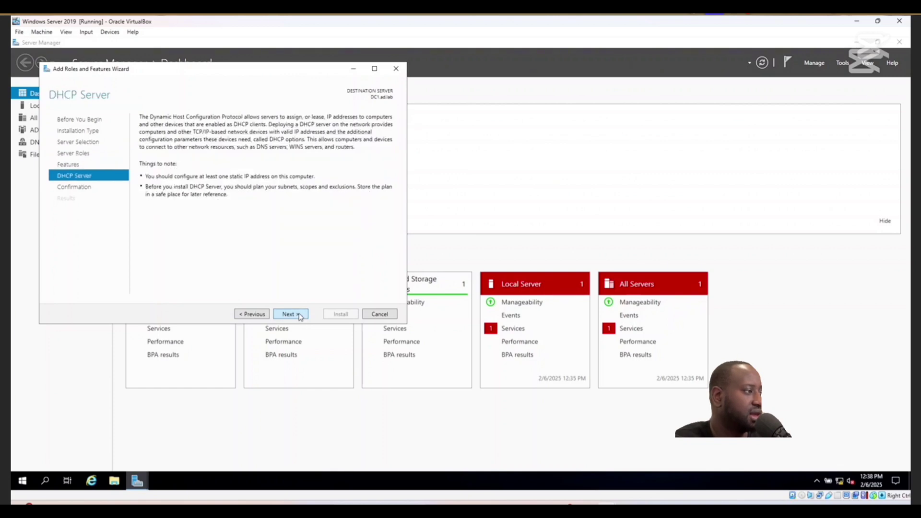
pyautogui.click(299, 315)
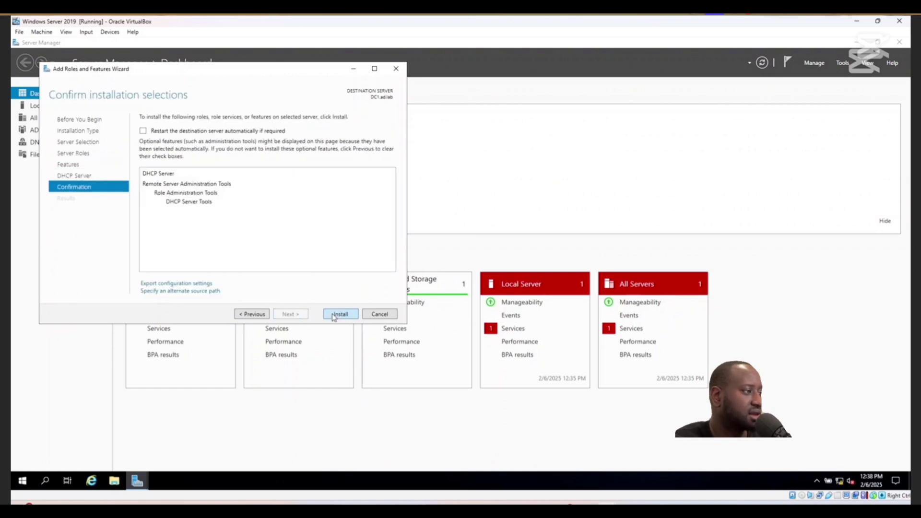
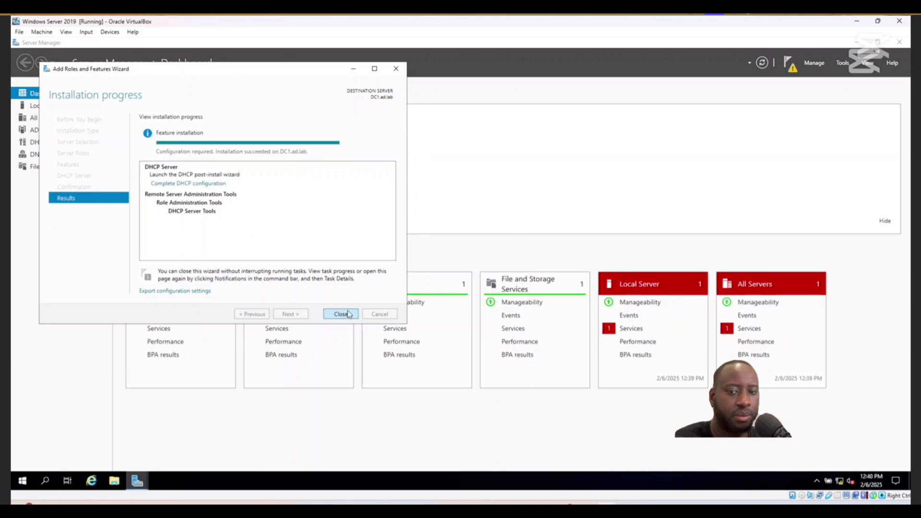
# Close the finished DHCP Server role installation wizard.
pyautogui.click(346, 313)
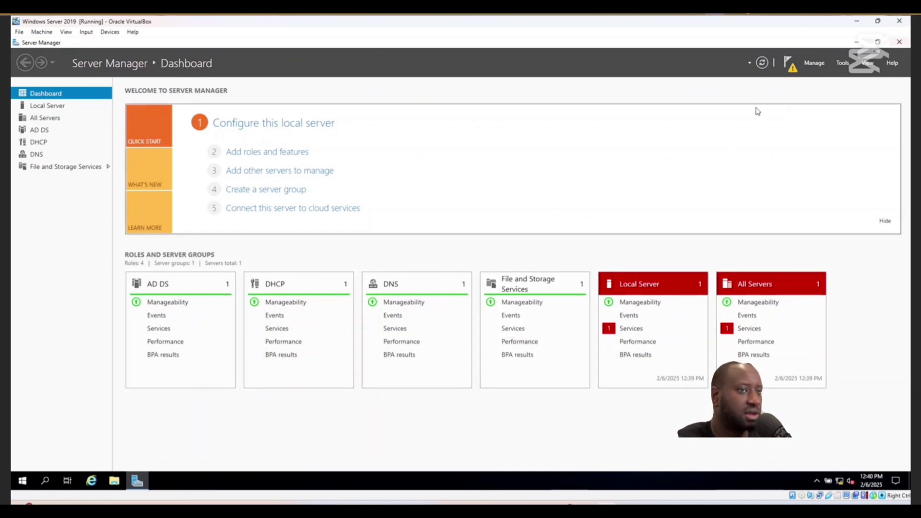
# Run the DHCP post-deployment wizard to create security groups and authorize the server in AD DS.
pyautogui.click(788, 67)
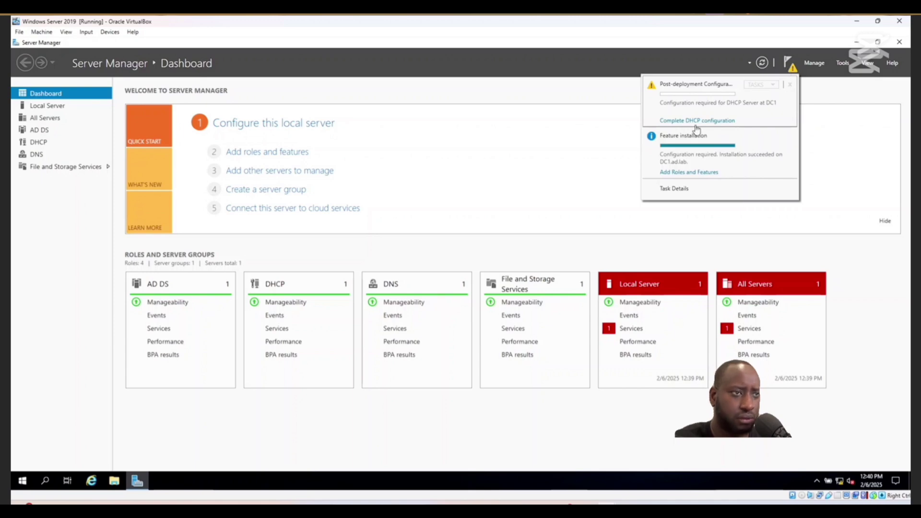
pyautogui.click(682, 122)
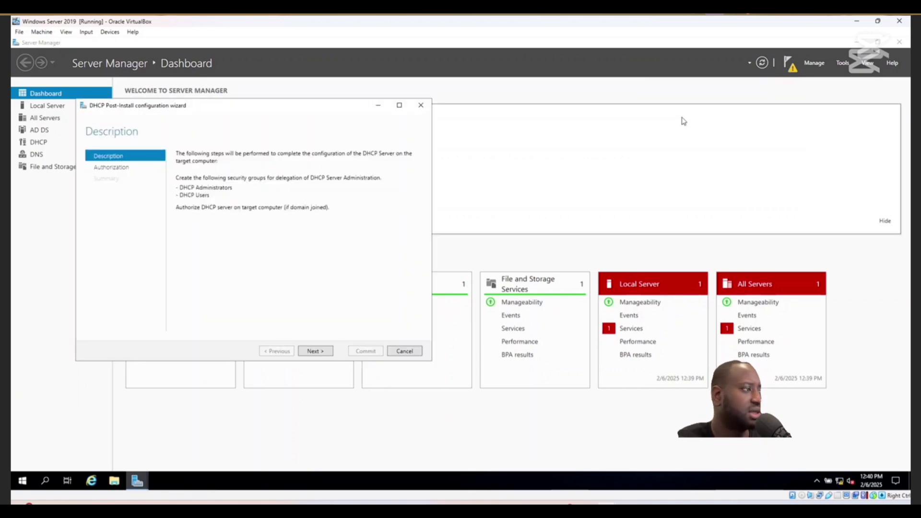
pyautogui.click(312, 352)
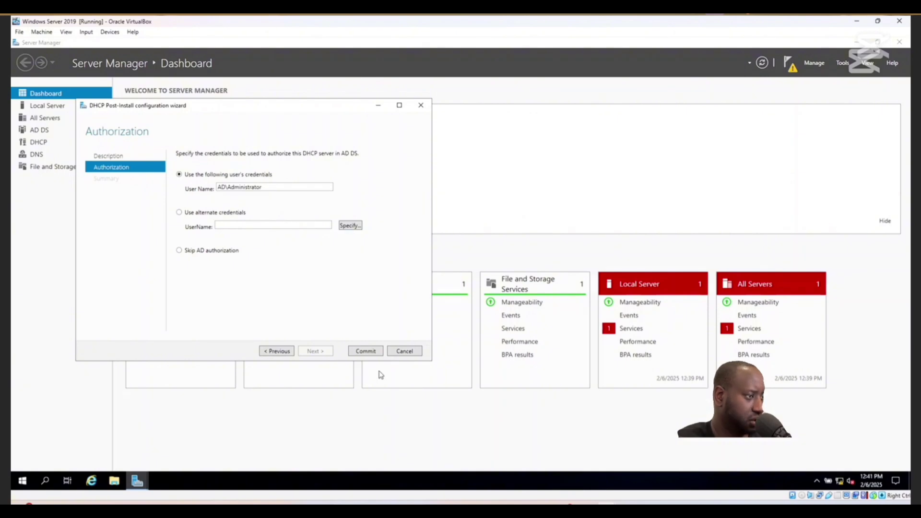
pyautogui.click(370, 353)
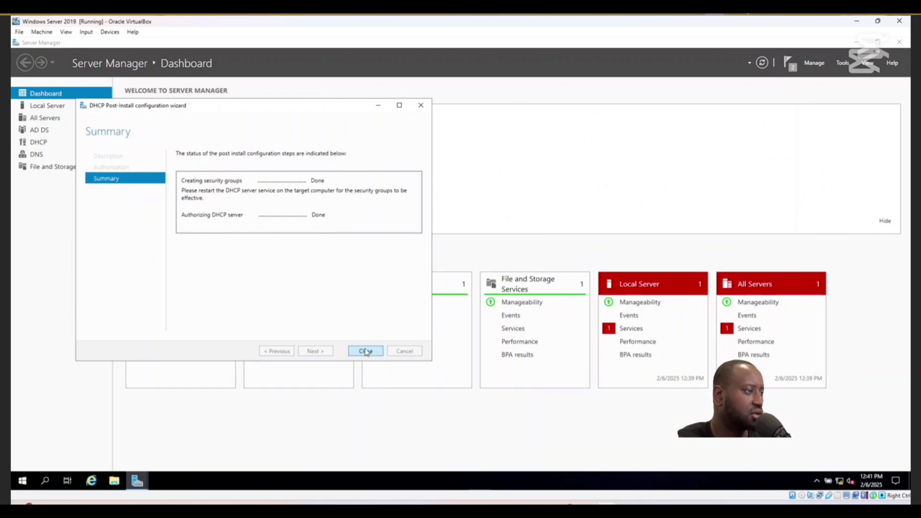
pyautogui.click(371, 352)
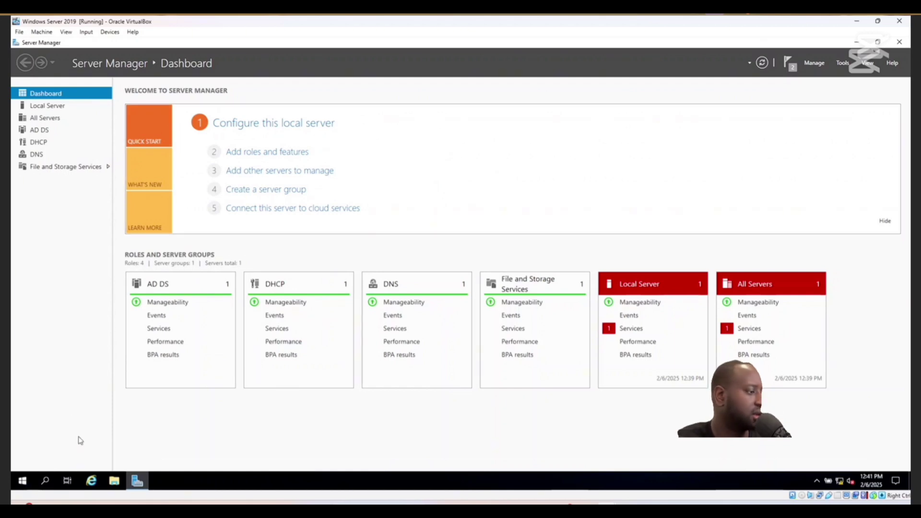
# Launch the DHCP console from Windows Administrative Tools in the Start menu.
pyautogui.click(22, 481)
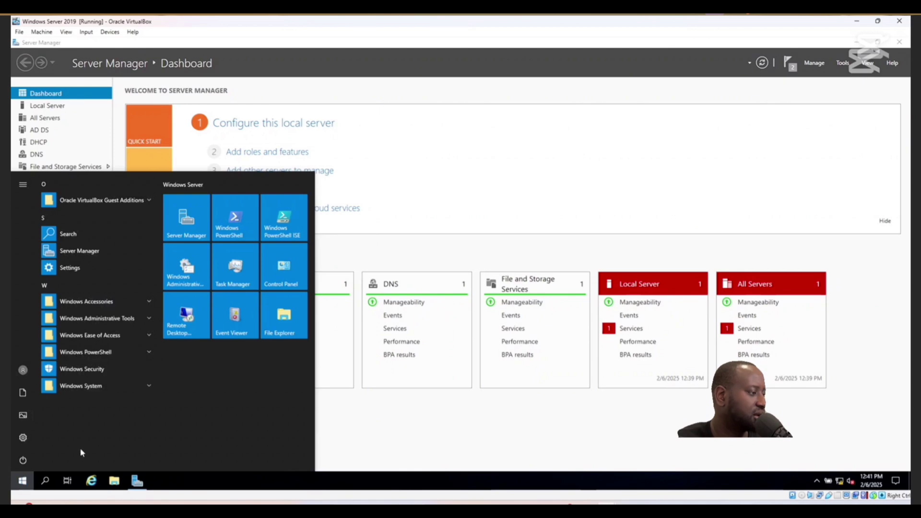
pyautogui.click(147, 320)
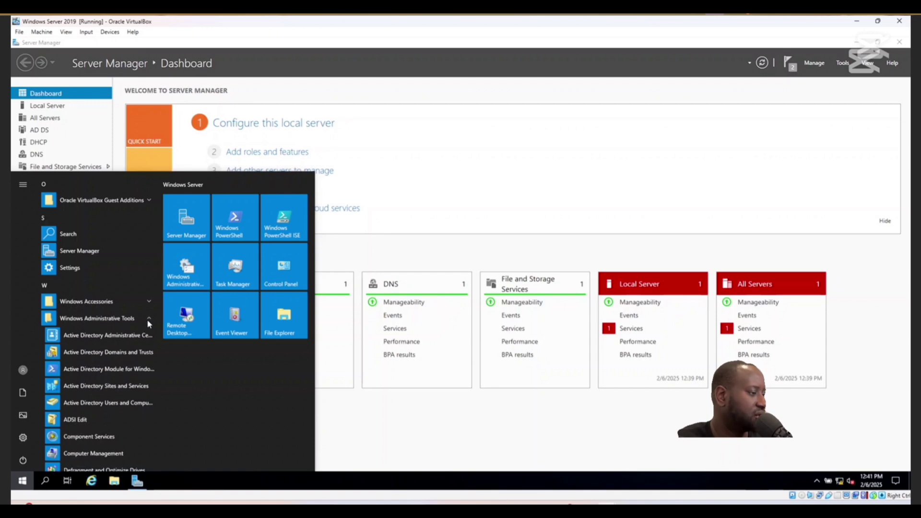
pyautogui.scroll(-3, 94, 432)
pyautogui.click(85, 356)
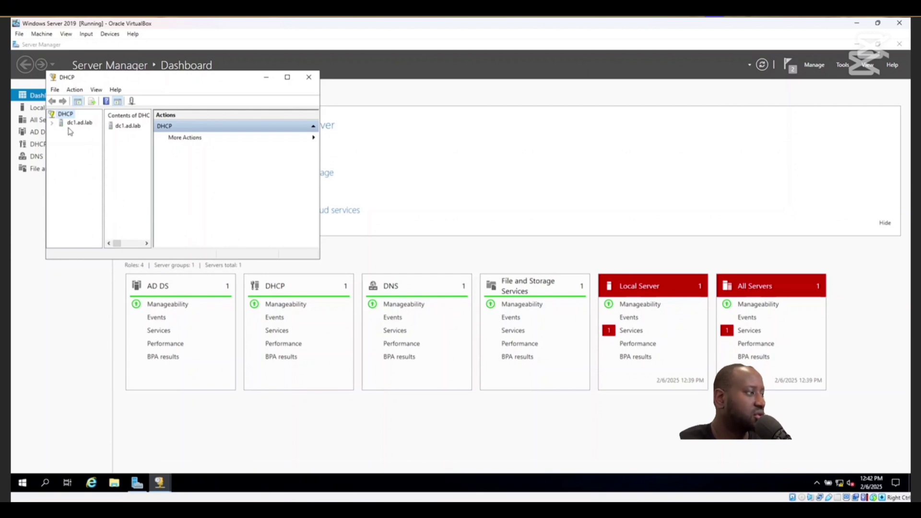
# Start the New Scope Wizard from the IPv4 node under dc1.ad.lab.
pyautogui.click(52, 123)
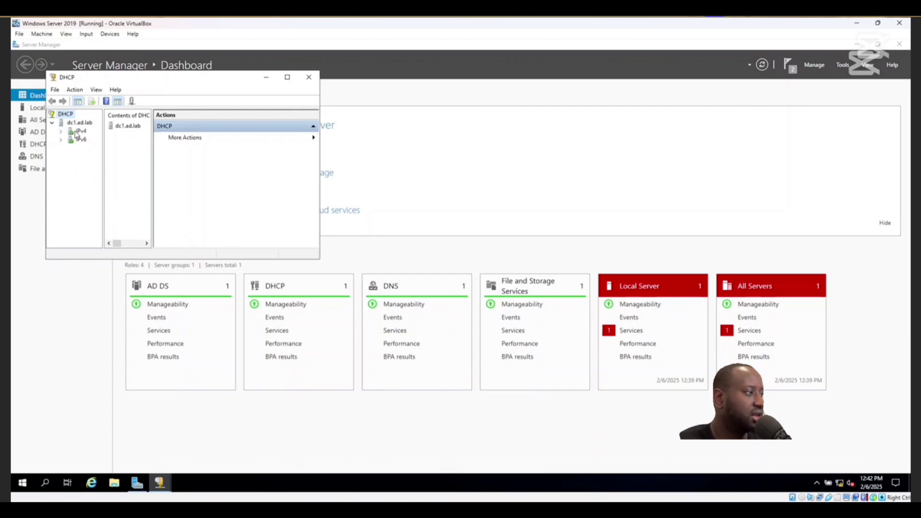
pyautogui.rightClick(75, 132)
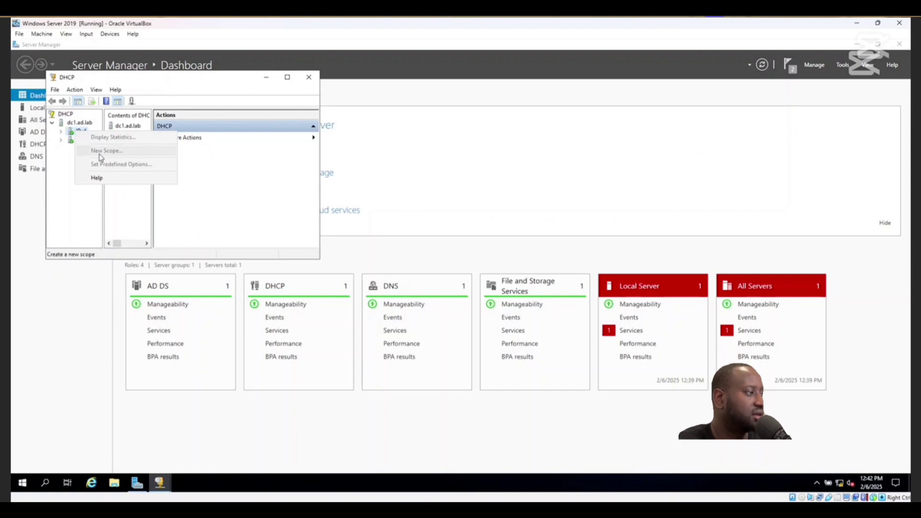
pyautogui.click(51, 123)
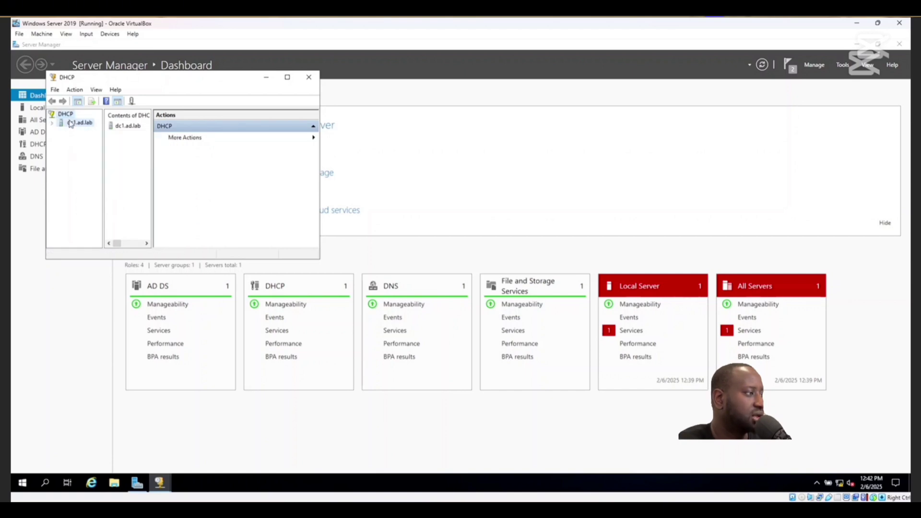
pyautogui.rightClick(70, 124)
pyautogui.click(65, 131)
pyautogui.click(52, 123)
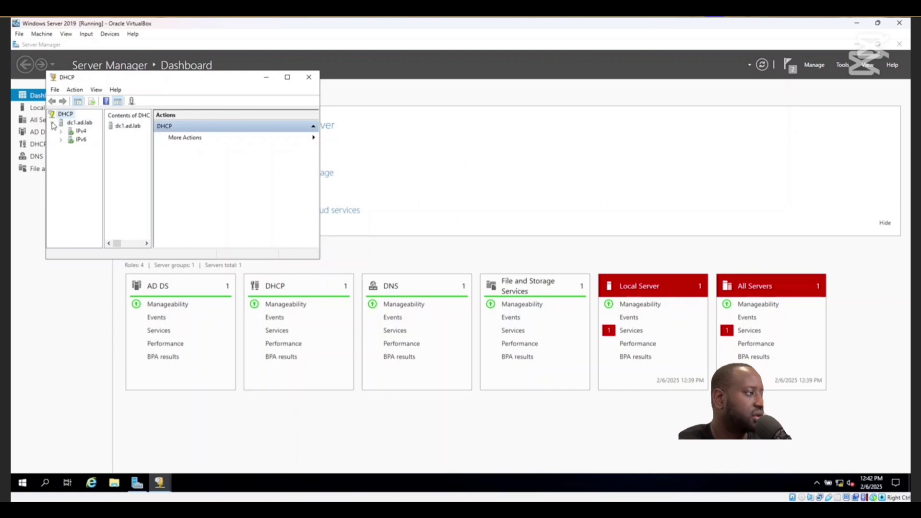
pyautogui.click(62, 133)
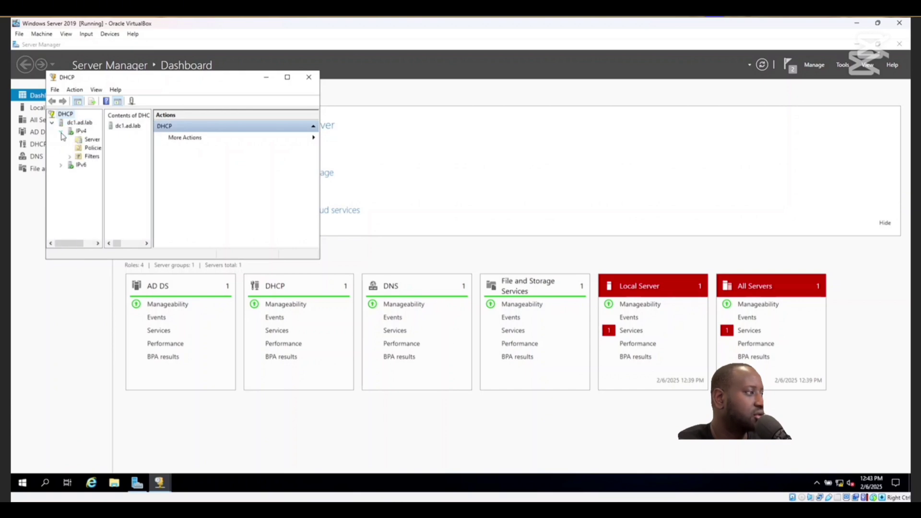
pyautogui.click(61, 132)
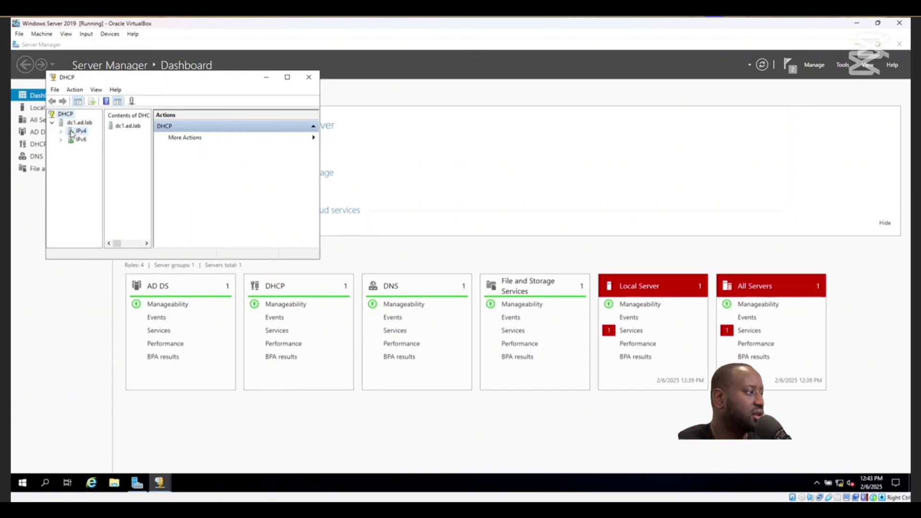
pyautogui.rightClick(70, 132)
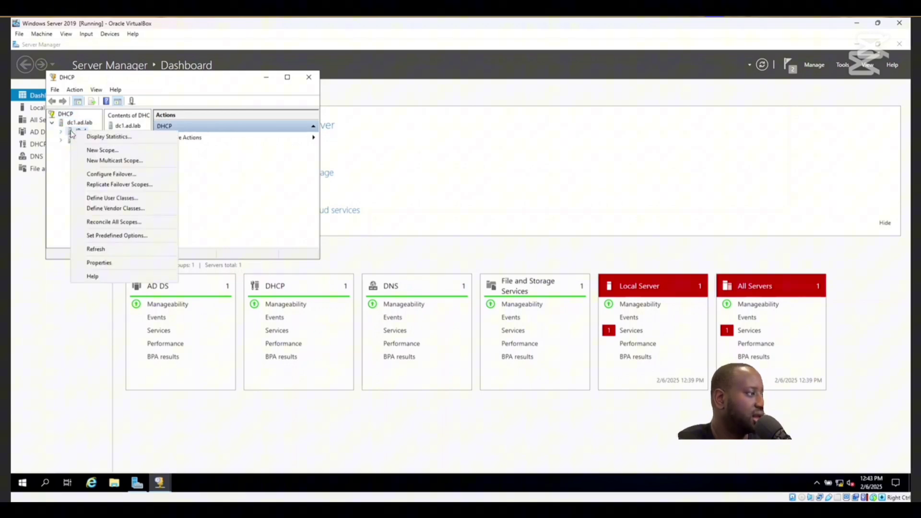
pyautogui.click(93, 150)
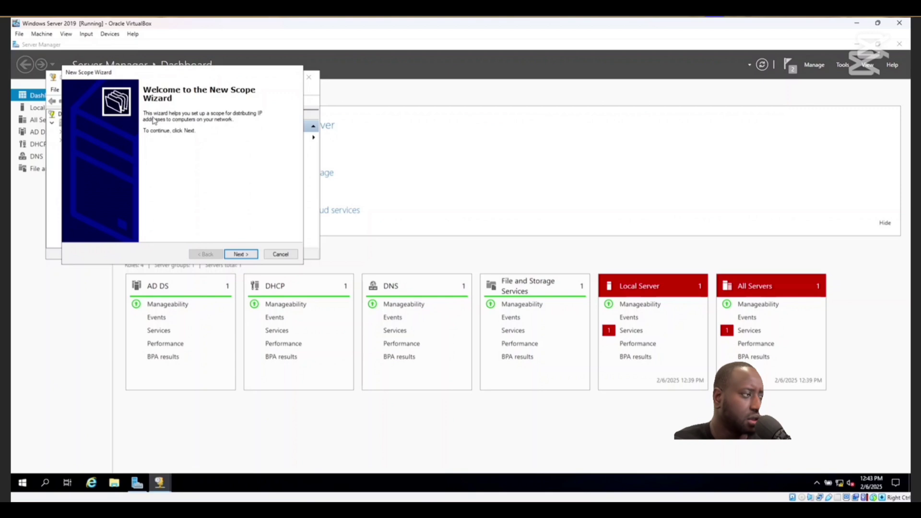
# Name the scope 'AD lab' with description 'Default DHCP for AD Lab'.
pyautogui.click(233, 258)
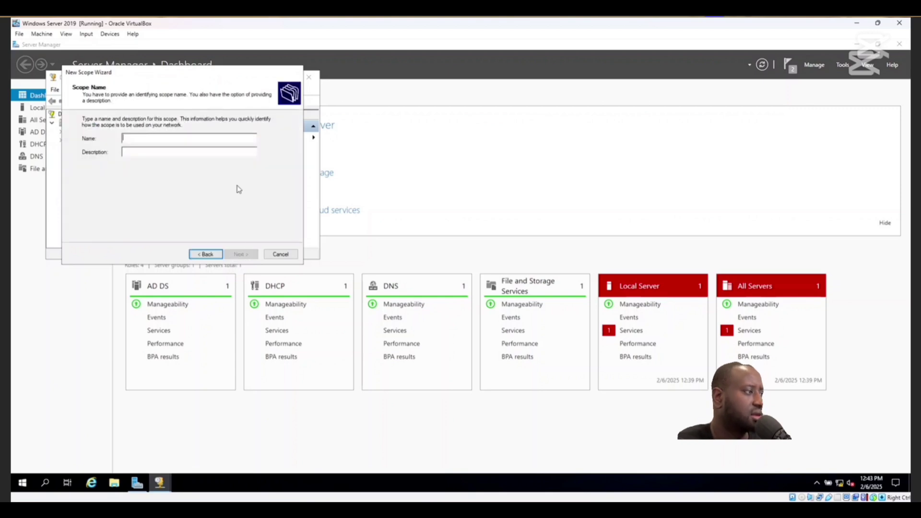
pyautogui.click(168, 137)
pyautogui.write('AD lab')
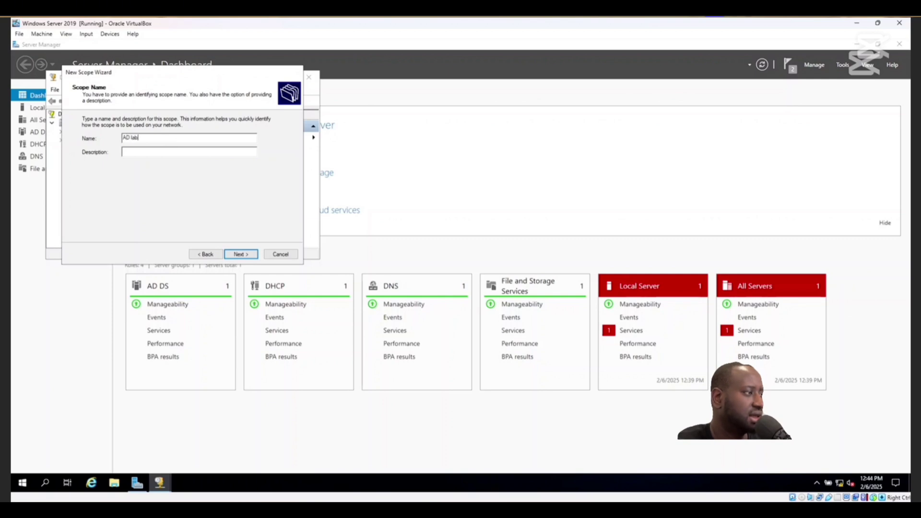
pyautogui.click(174, 150)
pyautogui.write('Default ')
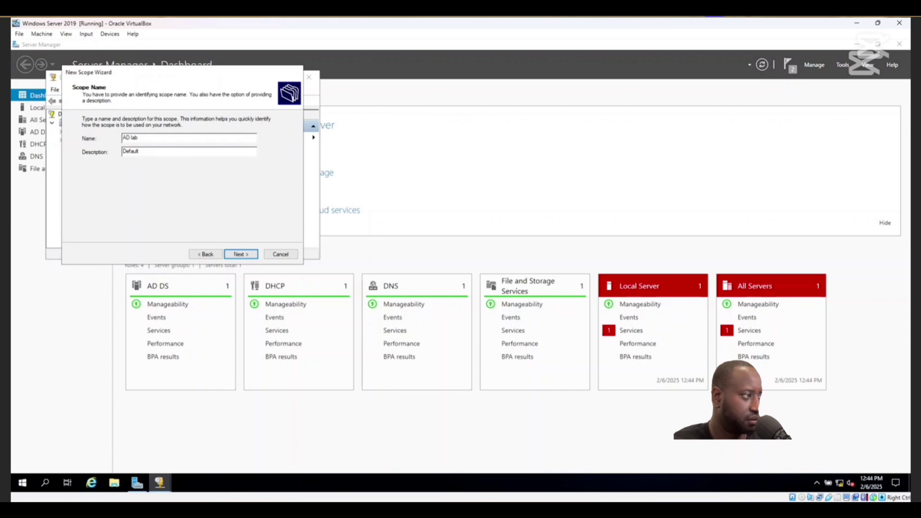
pyautogui.write('DHCP')
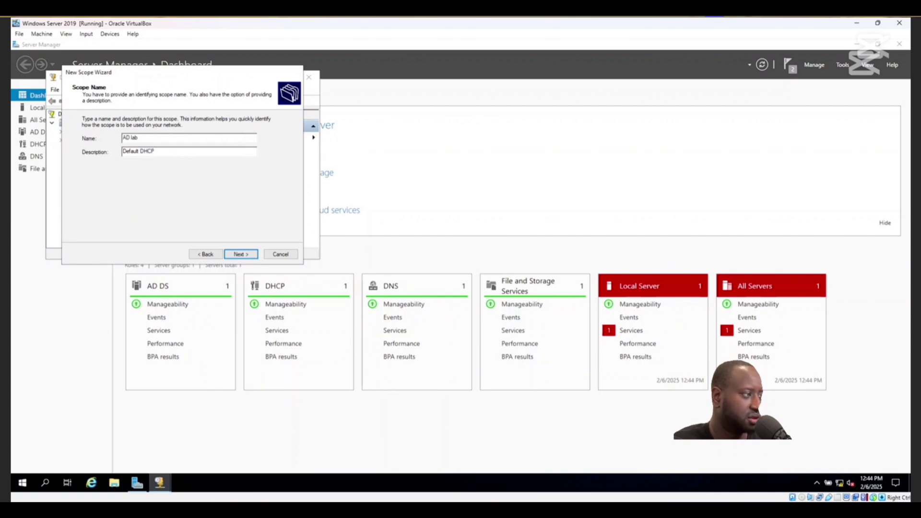
pyautogui.write(' for ')
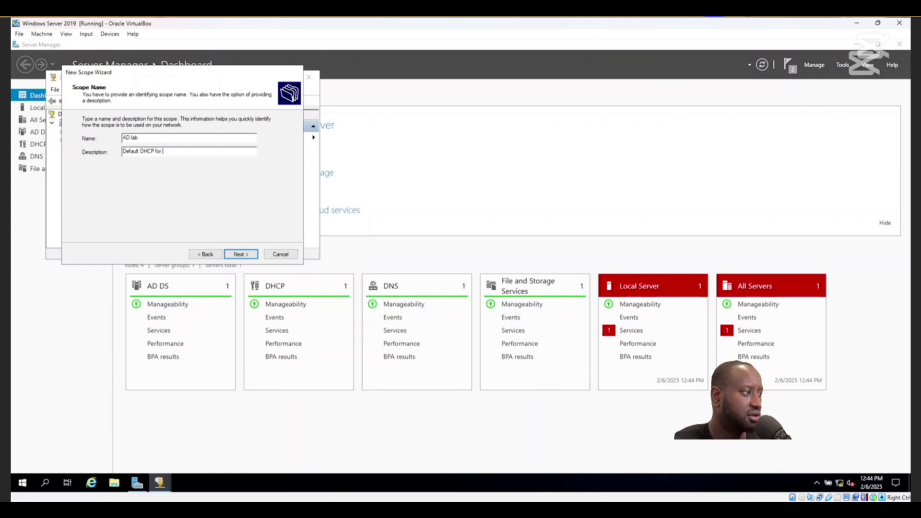
pyautogui.write('AD')
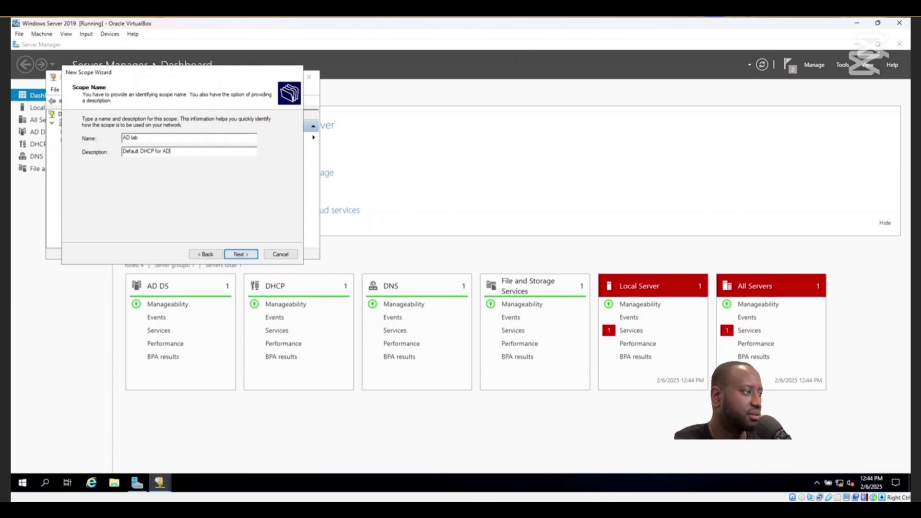
pyautogui.write(' Lab')
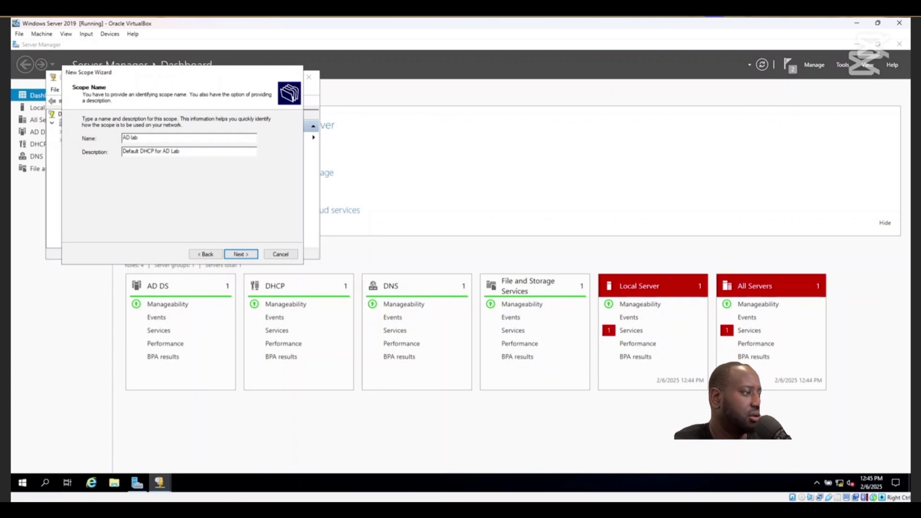
pyautogui.click(246, 255)
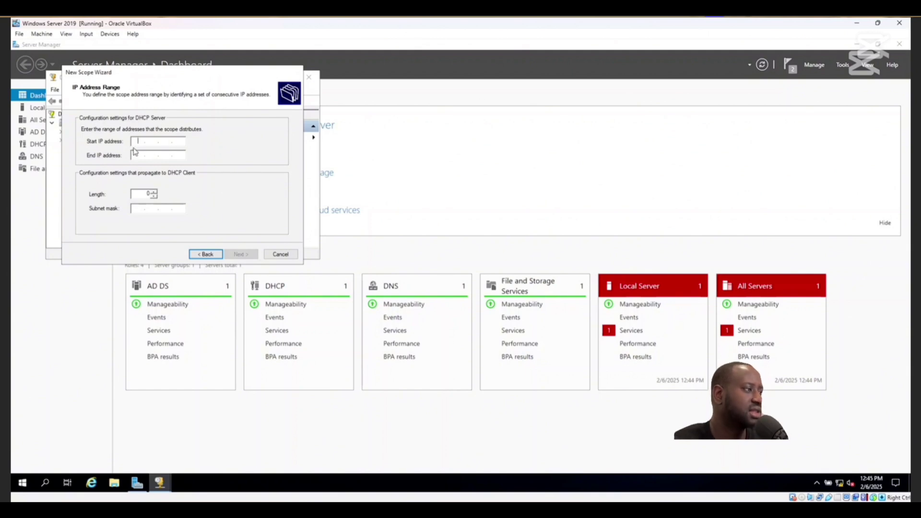
# Enter the scope address range 10.80.80.11 to 10.80.80.25.
pyautogui.write('10 ')
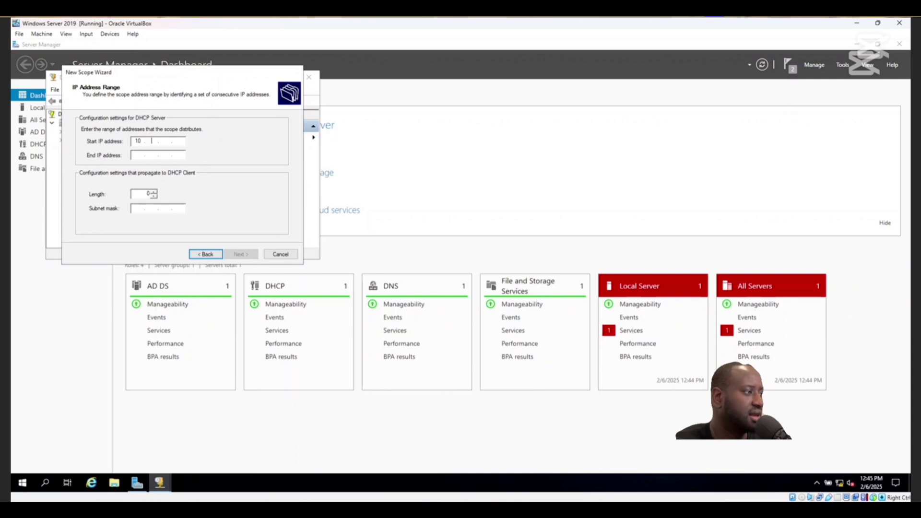
pyautogui.write('. 80 ')
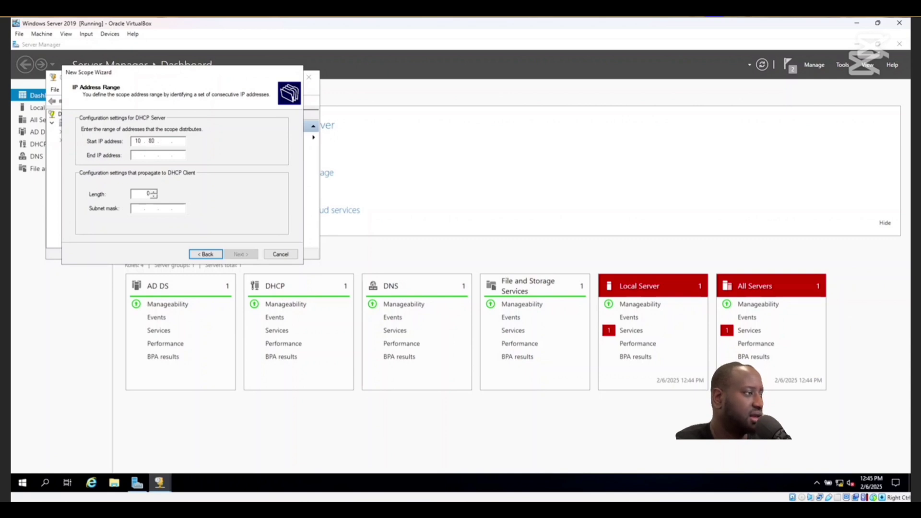
pyautogui.write('. 80')
pyautogui.write('.11')
pyautogui.click(141, 155)
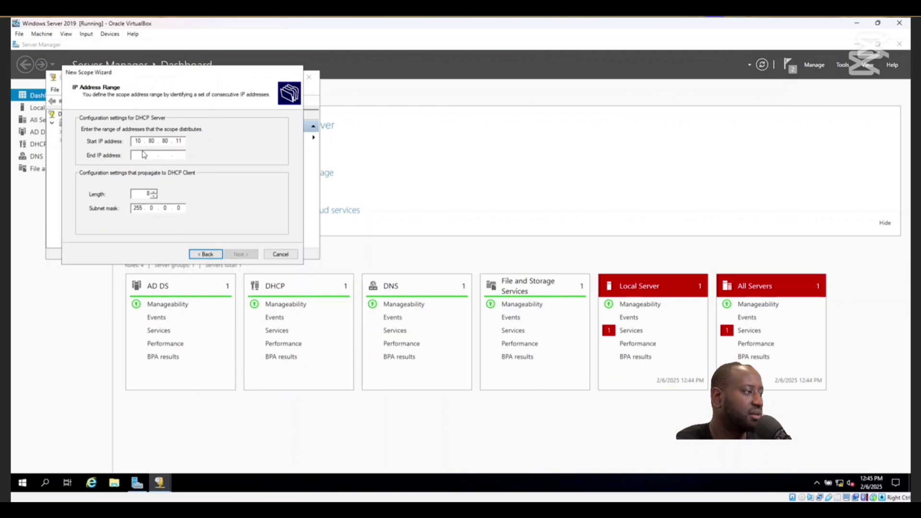
pyautogui.write('10 . .')
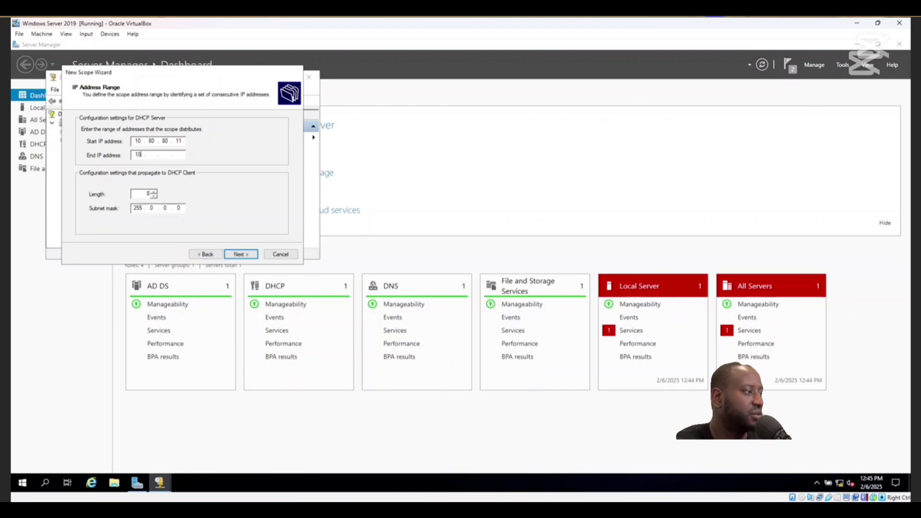
pyautogui.write('. ')
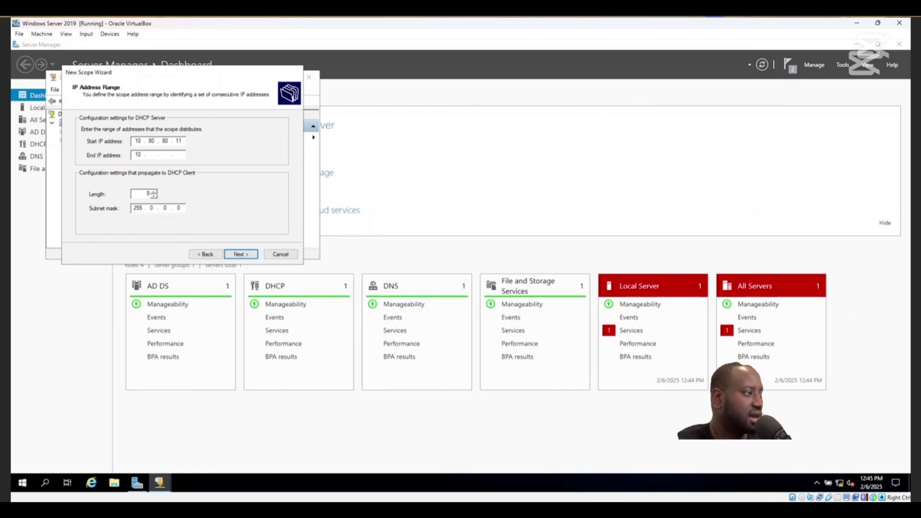
pyautogui.write('80 . 80')
pyautogui.write('25')
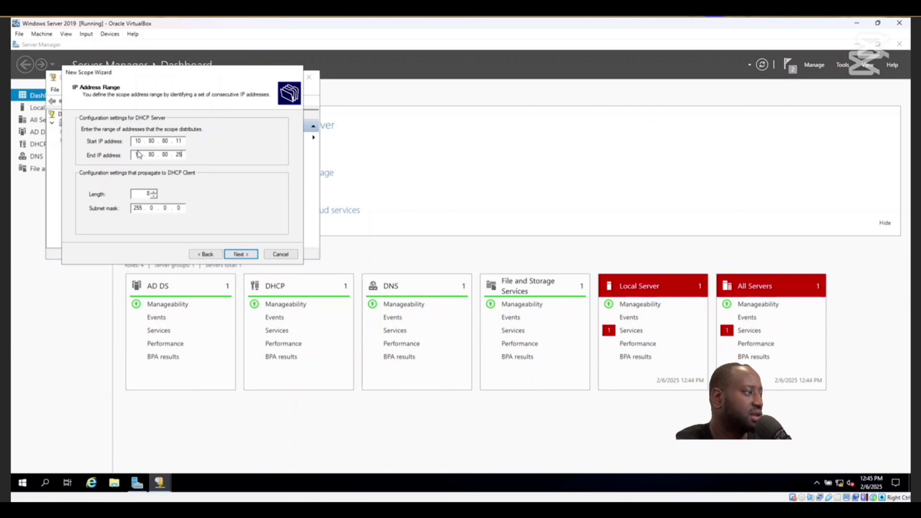
# Raise the subnet prefix length to 24 (mask 255.255.255.0) and accept the range.
pyautogui.click(153, 192)
pyautogui.click(153, 192)
pyautogui.click(154, 191)
pyautogui.click(153, 192)
pyautogui.click(153, 192)
pyautogui.click(154, 192)
pyautogui.click(154, 192)
pyautogui.click(153, 192)
pyautogui.click(154, 192)
pyautogui.click(153, 192)
pyautogui.click(154, 192)
pyautogui.click(153, 192)
pyautogui.click(153, 192)
pyautogui.click(154, 192)
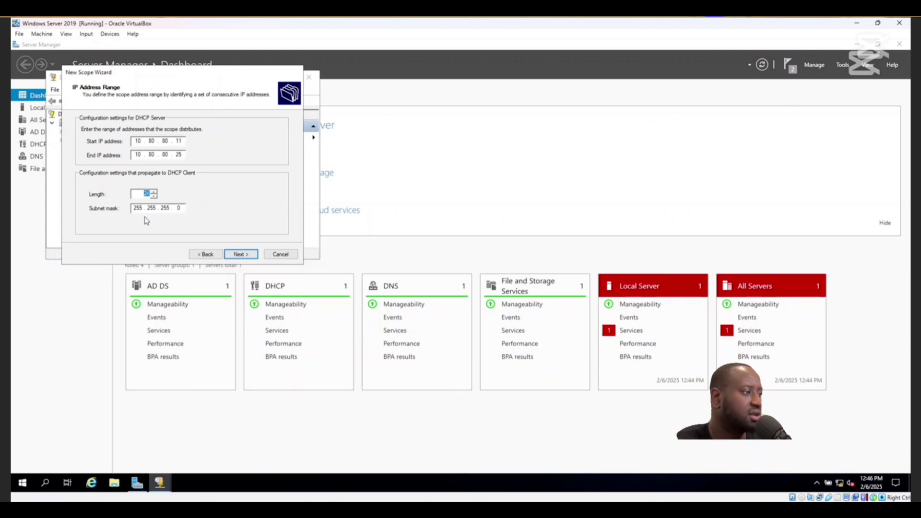
pyautogui.click(248, 257)
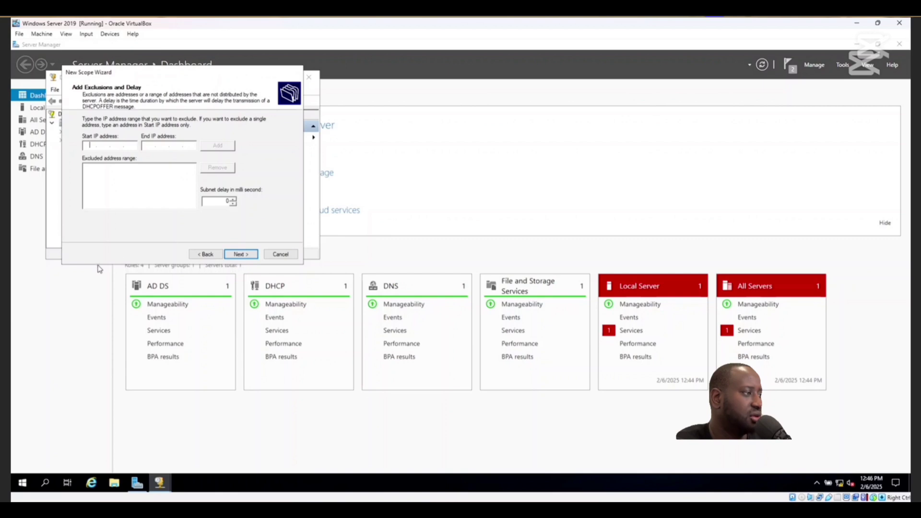
# Skip exclusions and set the lease duration to 365 days.
pyautogui.click(238, 255)
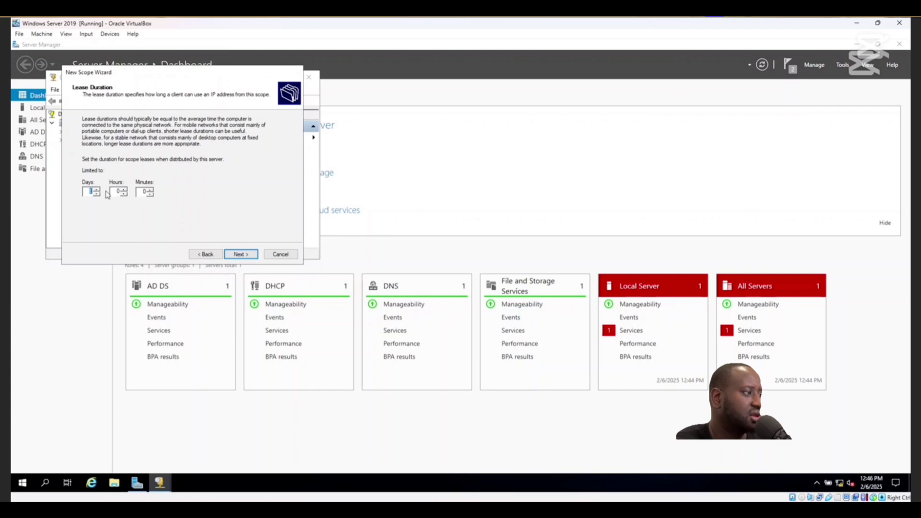
pyautogui.write('365')
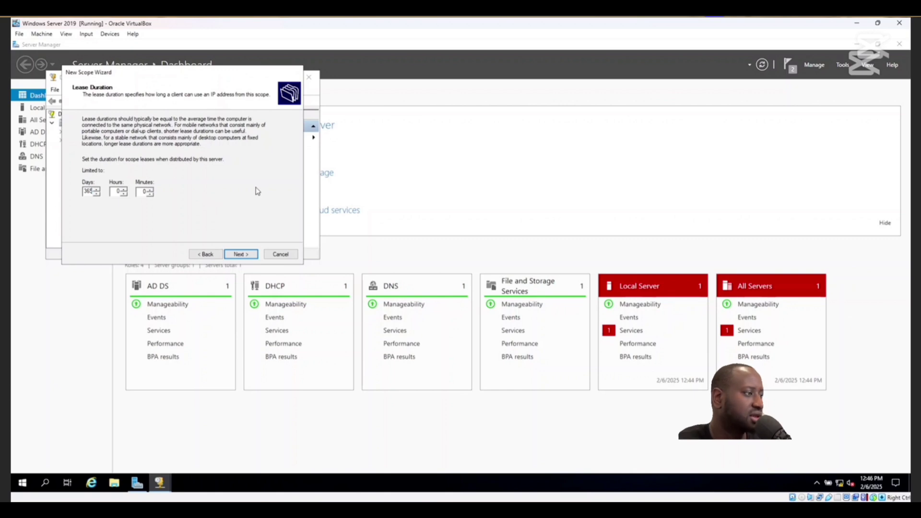
pyautogui.click(240, 254)
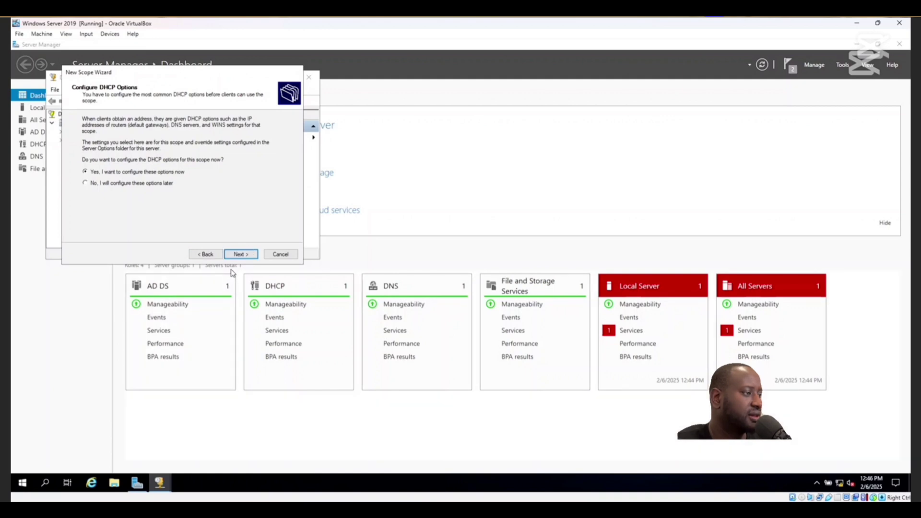
# Configure options now and add 10.80.80.1 as the default gateway router.
pyautogui.click(241, 255)
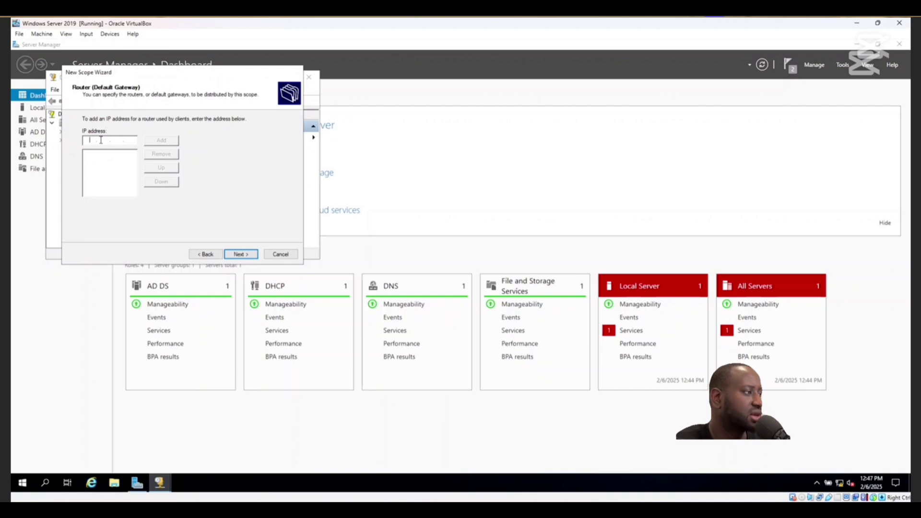
pyautogui.write('10.80')
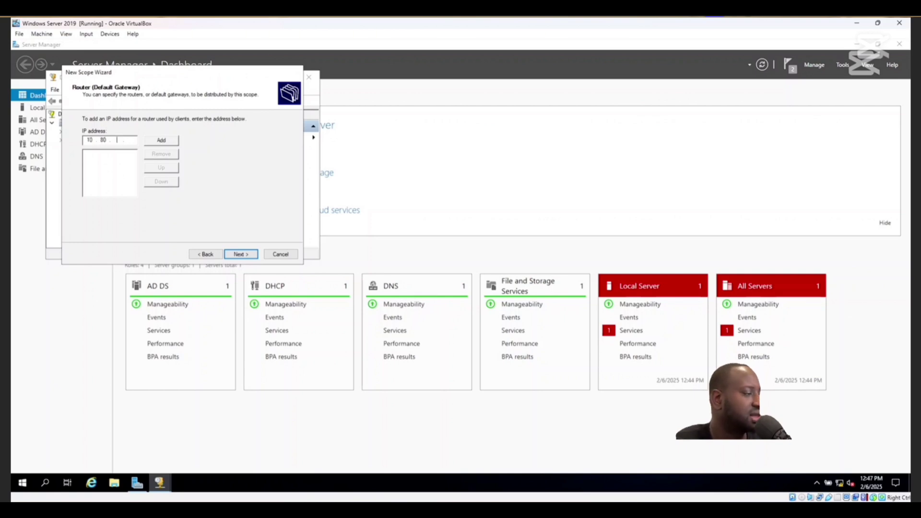
pyautogui.write('.80.')
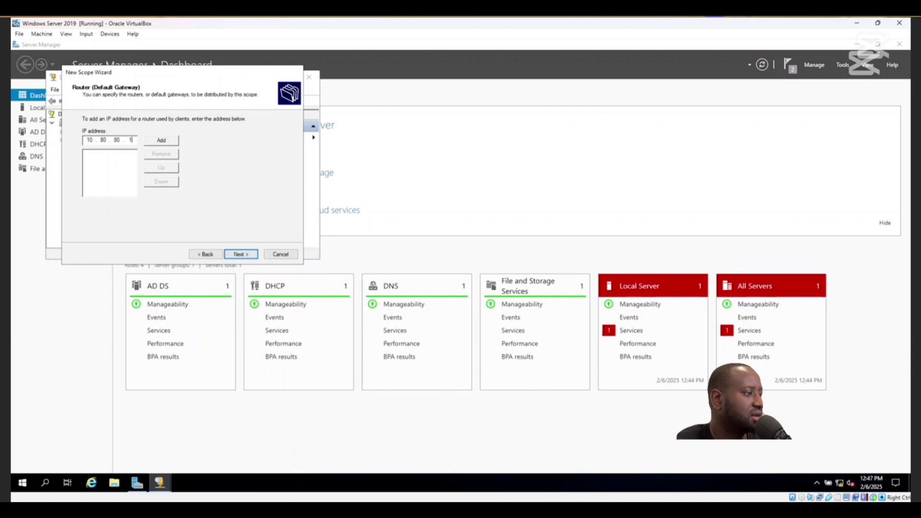
pyautogui.click(160, 140)
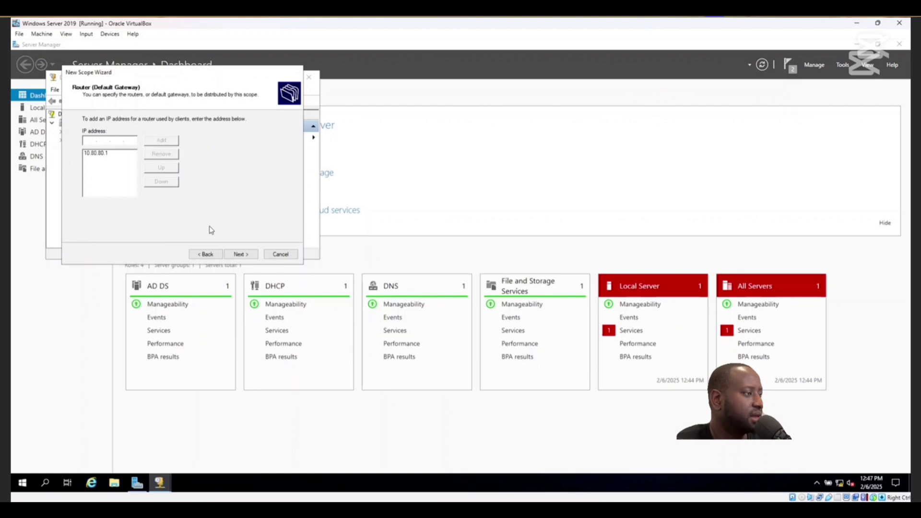
pyautogui.click(239, 254)
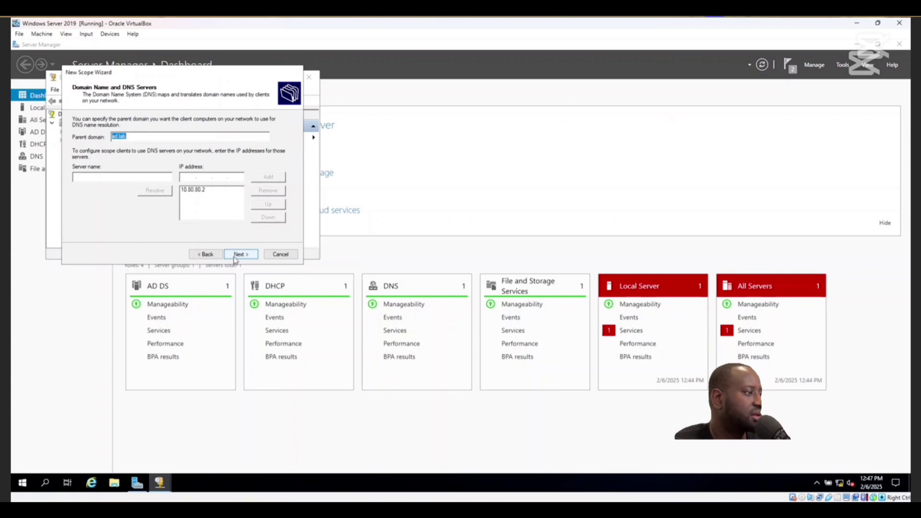
# Keep DNS server 10.80.80.2, leave WINS empty, and choose to activate the scope now.
pyautogui.click(239, 255)
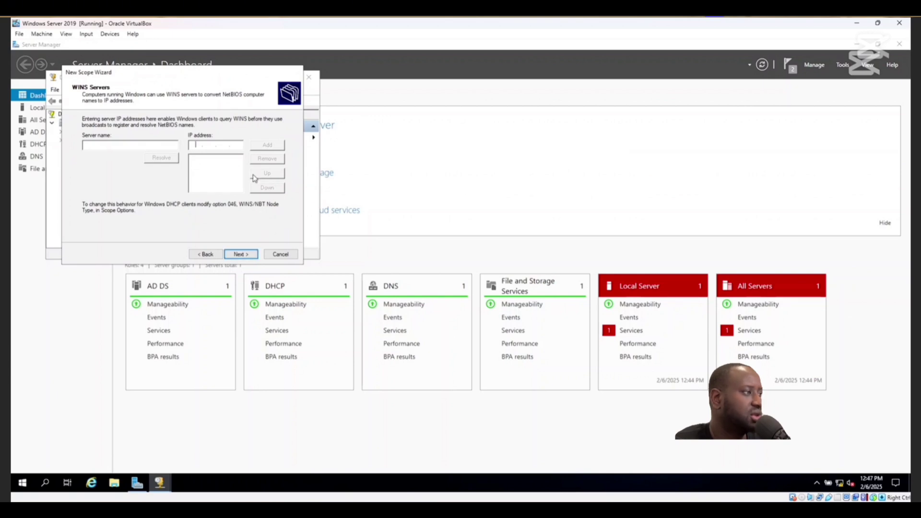
pyautogui.click(240, 254)
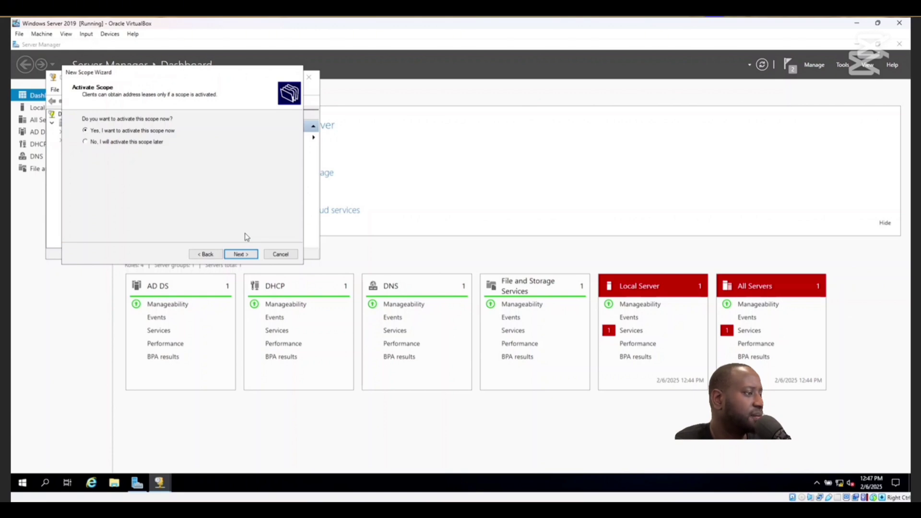
pyautogui.click(240, 254)
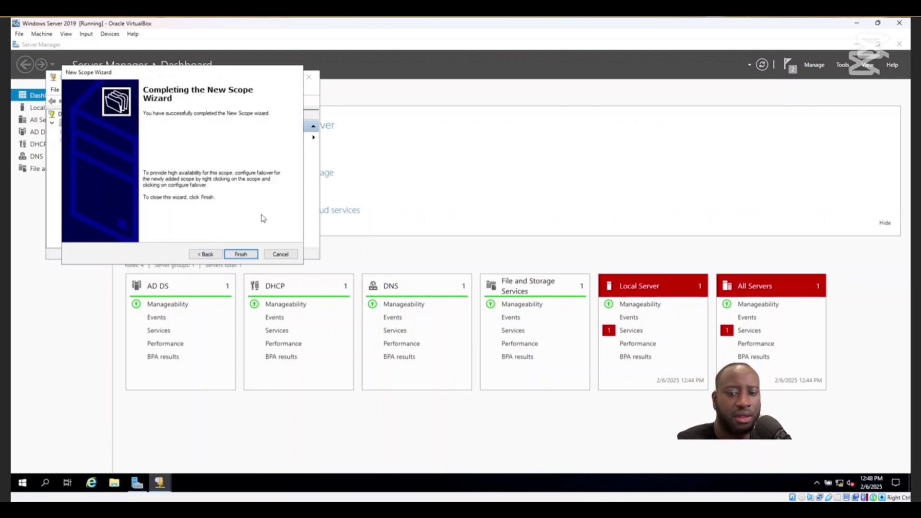
# Finish the New Scope Wizard and close the DHCP console.
pyautogui.click(241, 253)
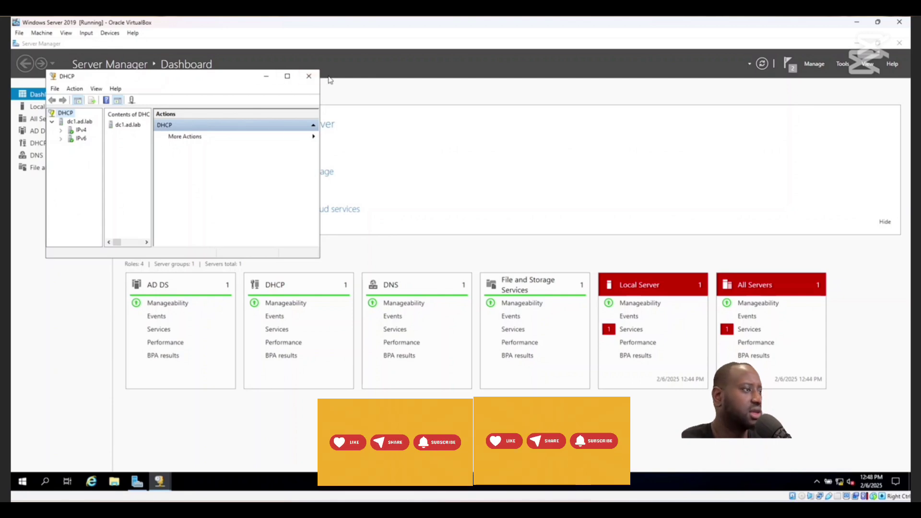
pyautogui.click(310, 83)
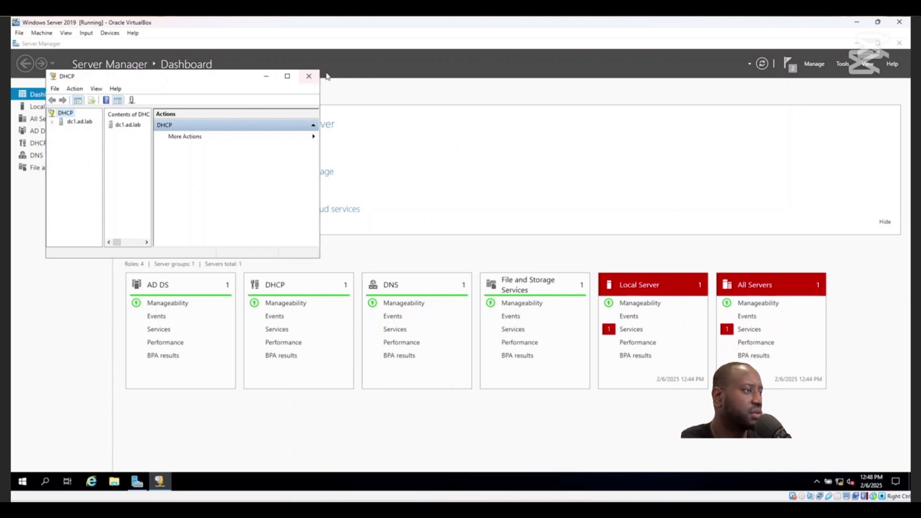
pyautogui.click(308, 76)
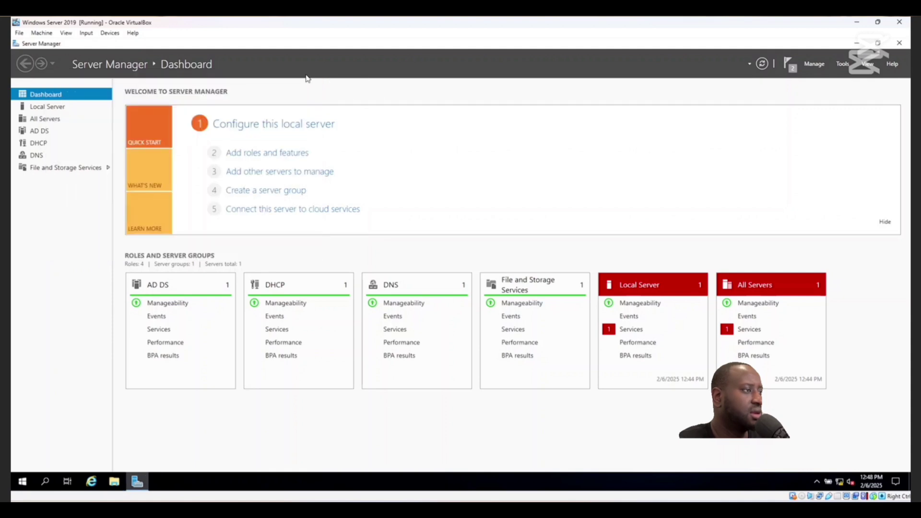
# Start Add Roles and Features with role-based installation, targeting DC1.ad.lab as the destination server.
pyautogui.click(816, 65)
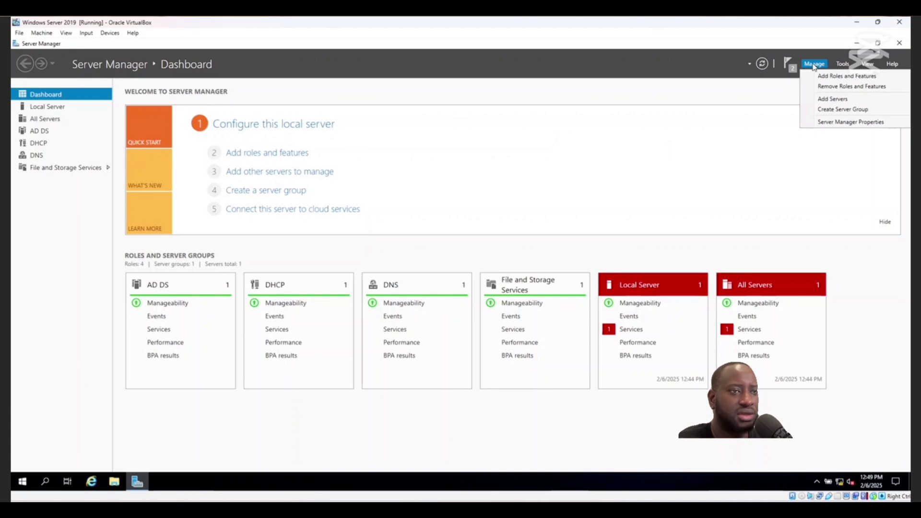
pyautogui.click(849, 79)
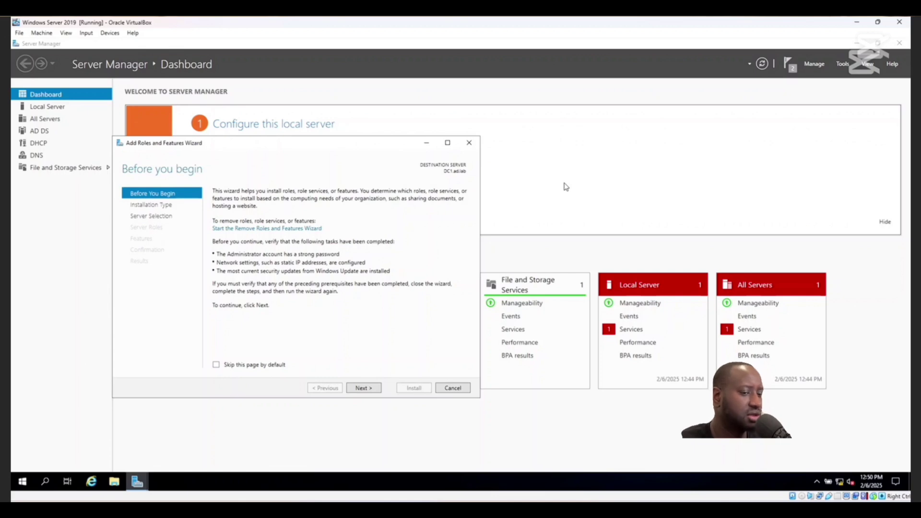
pyautogui.click(363, 390)
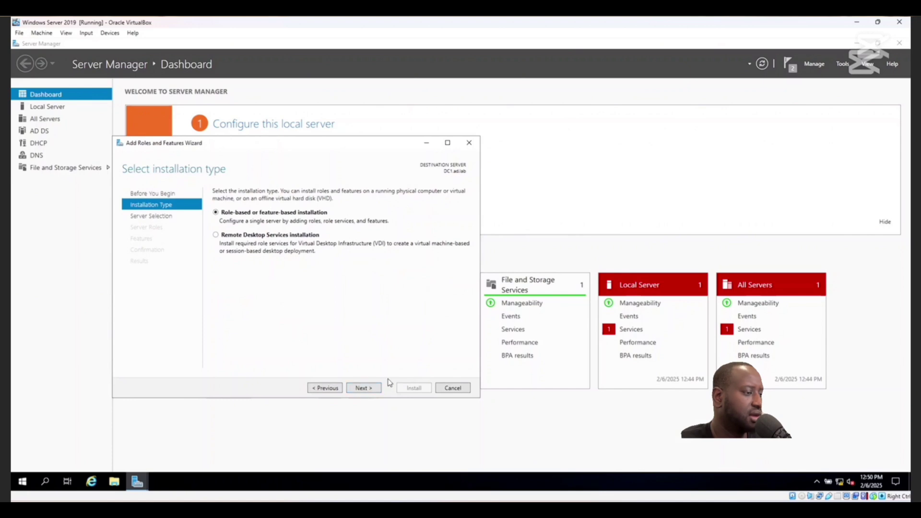
pyautogui.click(364, 389)
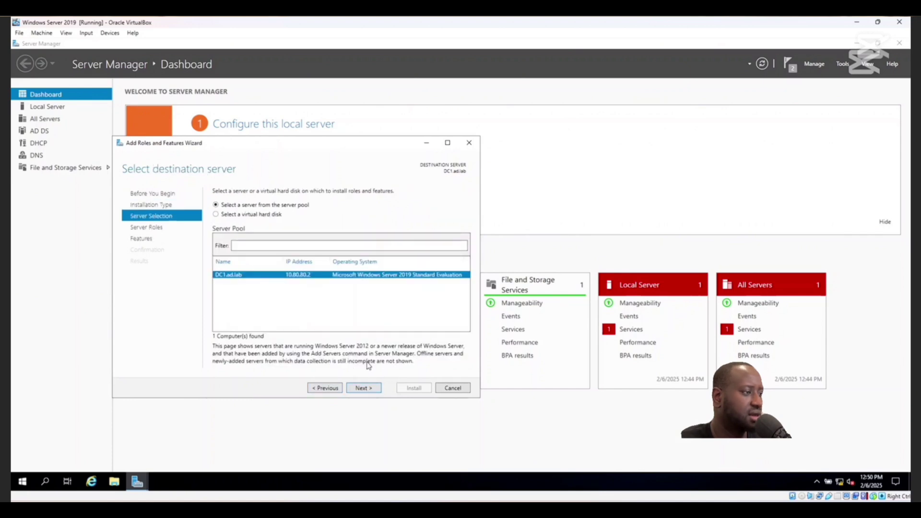
pyautogui.click(364, 388)
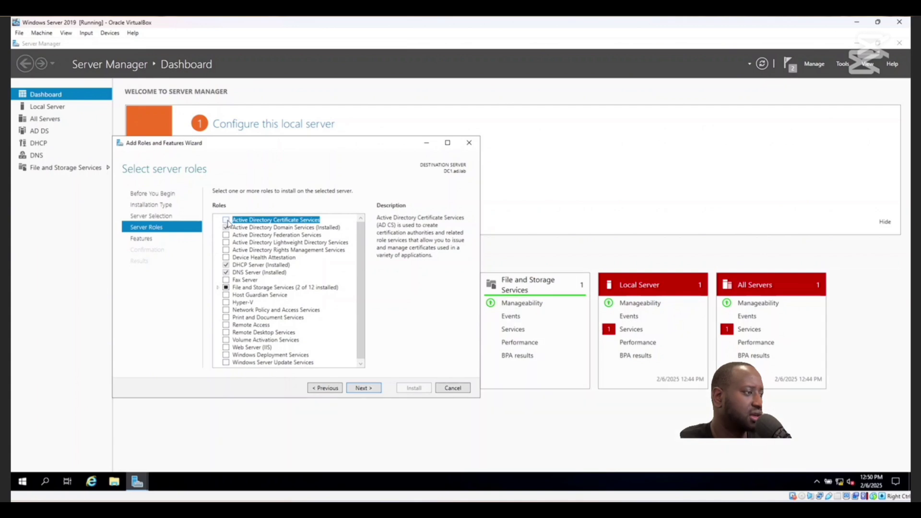
# Select Active Directory Certificate Services with its management tools, keeping the Certification Authority role service.
pyautogui.click(226, 220)
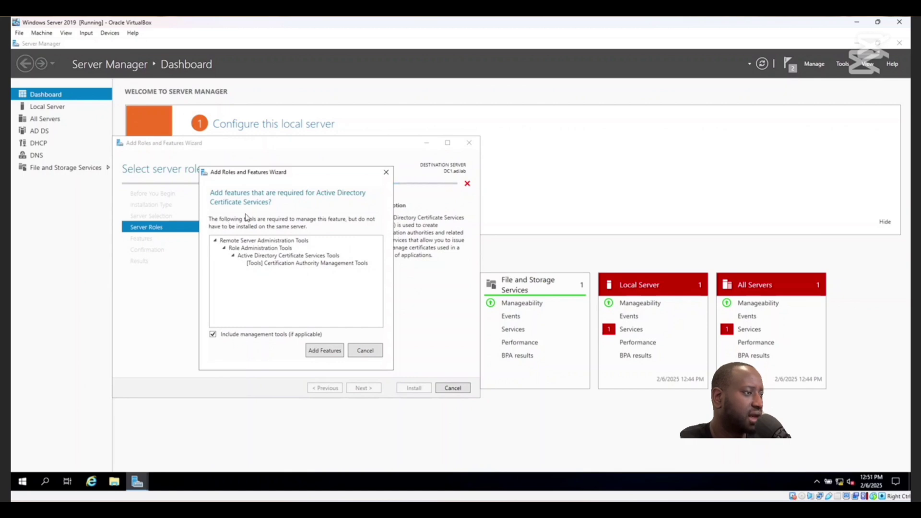
pyautogui.click(328, 354)
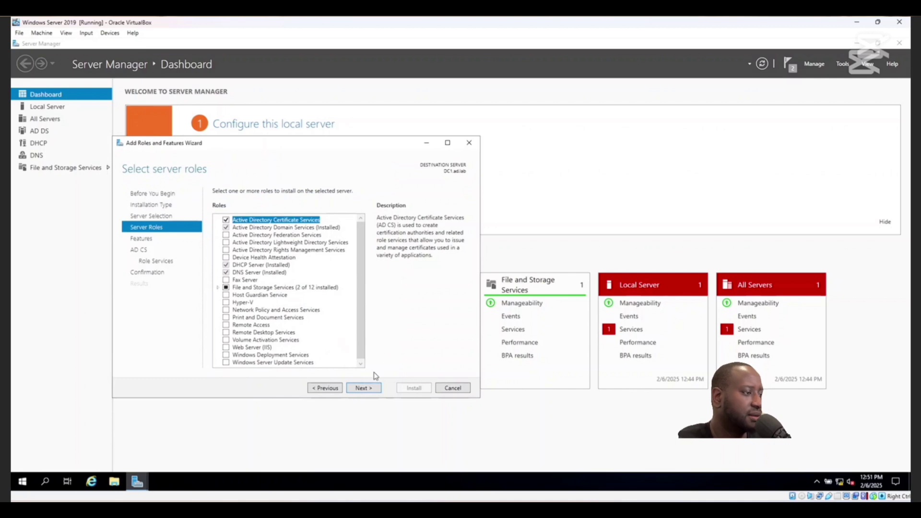
pyautogui.click(363, 388)
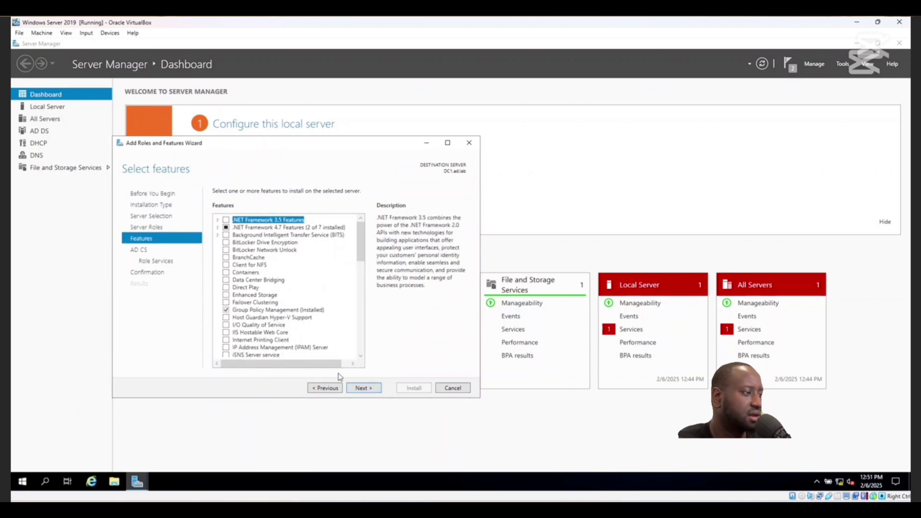
pyautogui.click(365, 390)
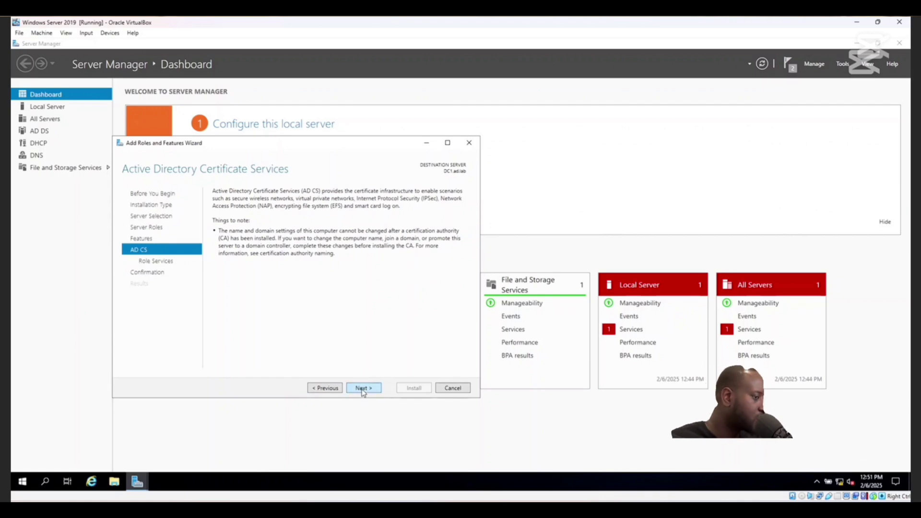
pyautogui.click(363, 392)
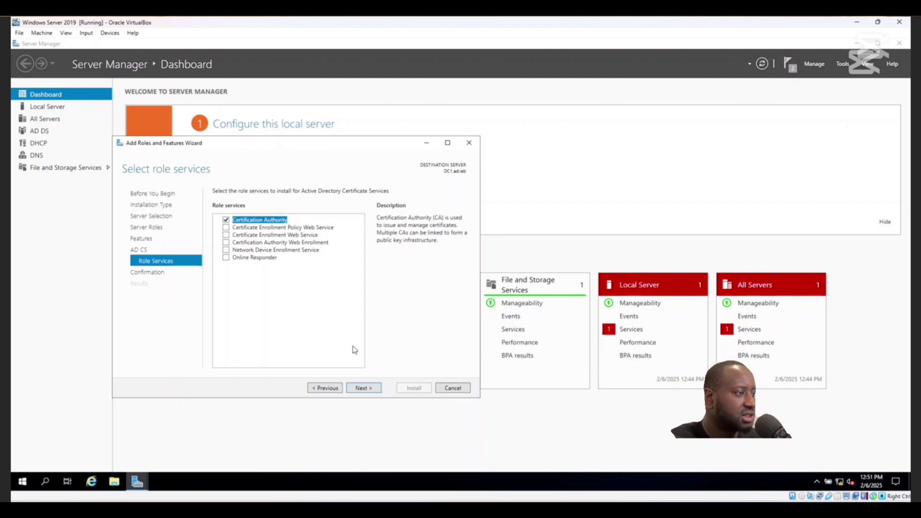
pyautogui.click(362, 389)
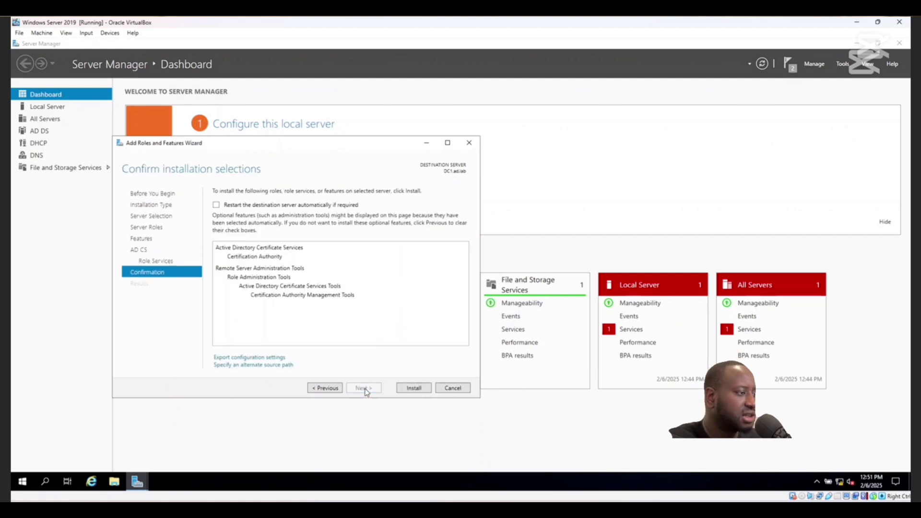
# Install the AD CS role and close the wizard once installation succeeds.
pyautogui.click(409, 389)
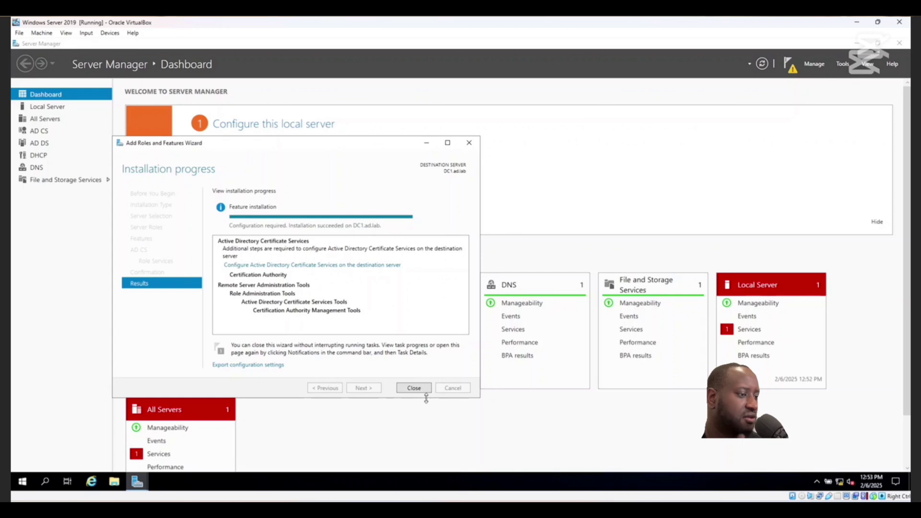
pyautogui.click(414, 388)
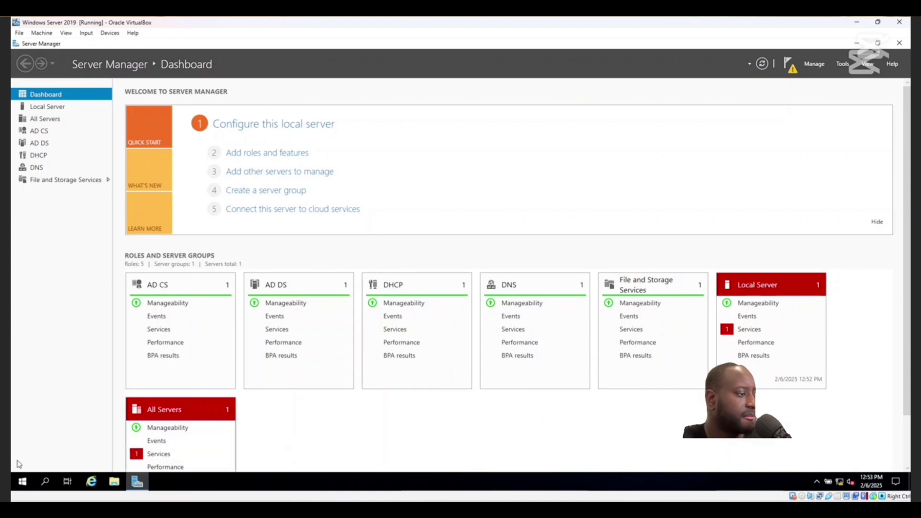
# Restart the server with the default 'Other (Unplanned)' reason and enter the administrator password.
pyautogui.click(20, 486)
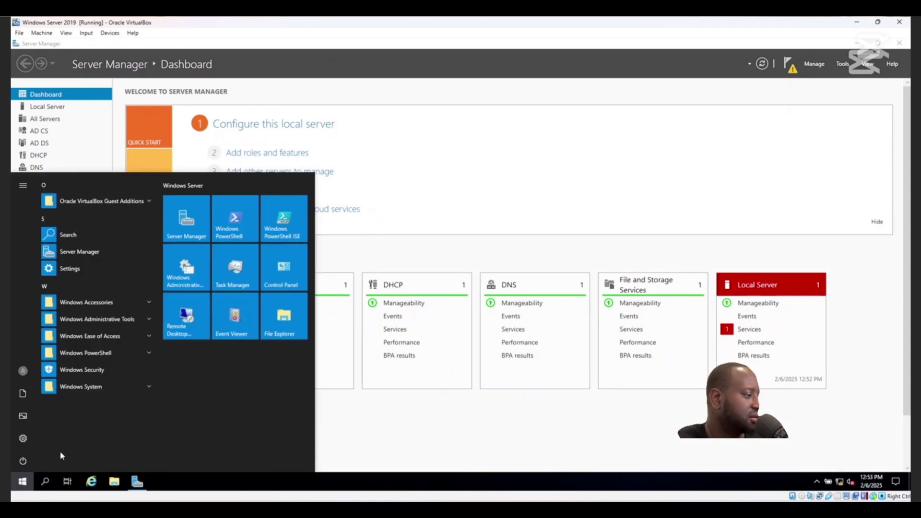
pyautogui.click(23, 462)
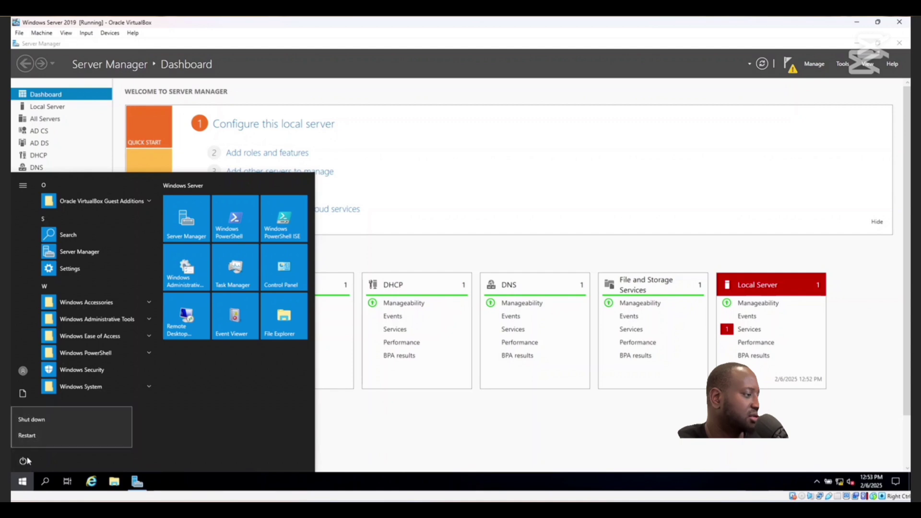
pyautogui.click(38, 441)
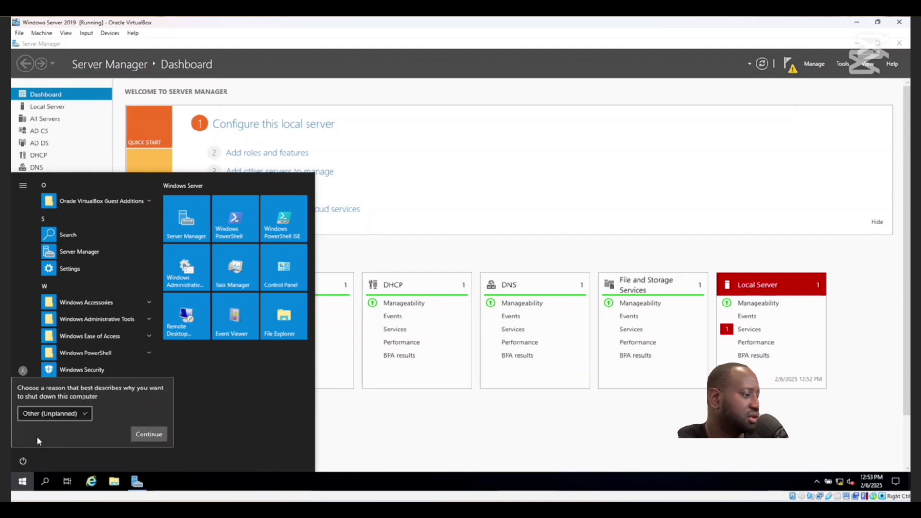
pyautogui.click(147, 435)
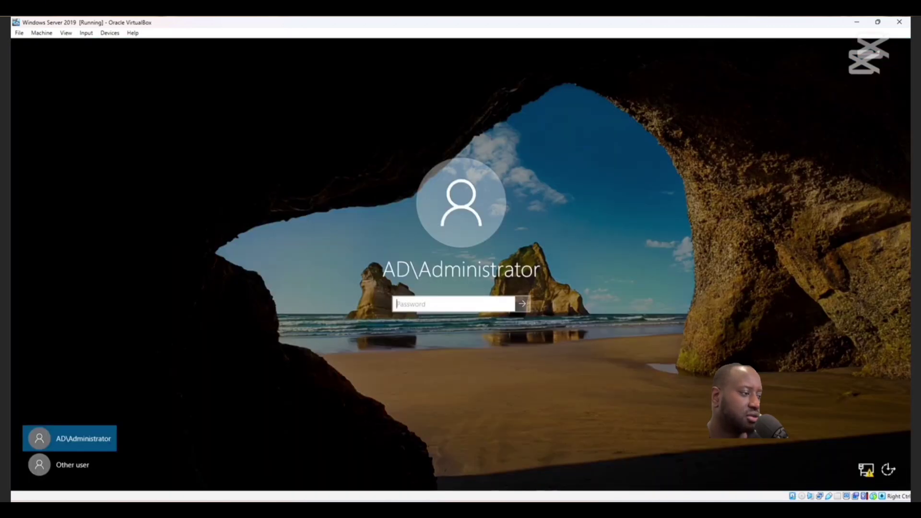
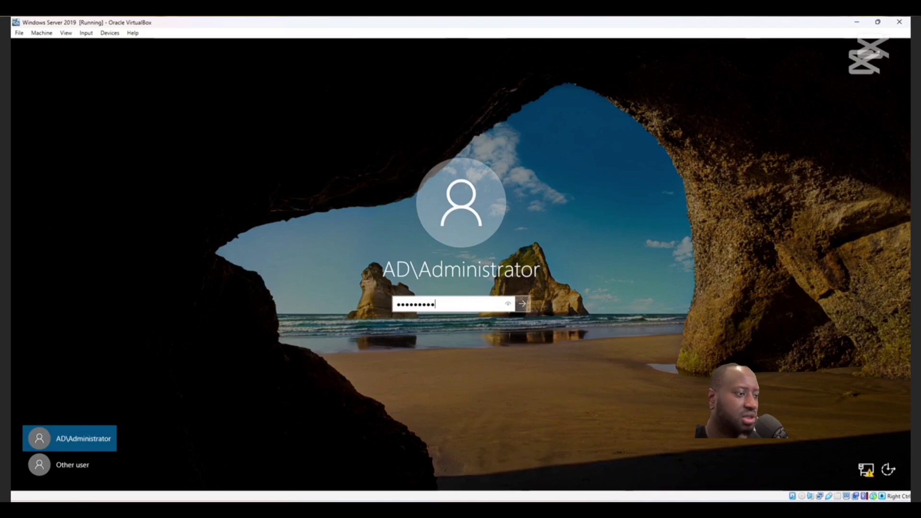
# Sign in and show the notifications with the AD CS post-deployment configuration task.
pyautogui.press('Return')
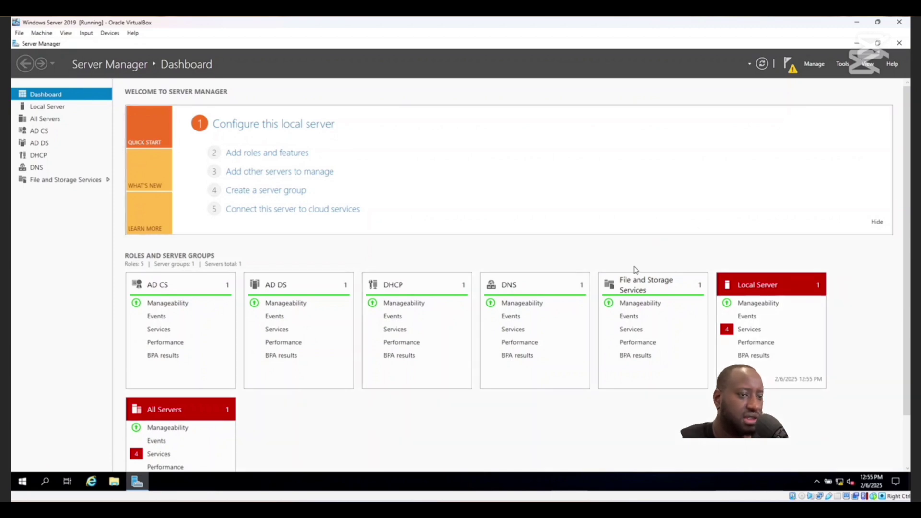
pyautogui.click(790, 65)
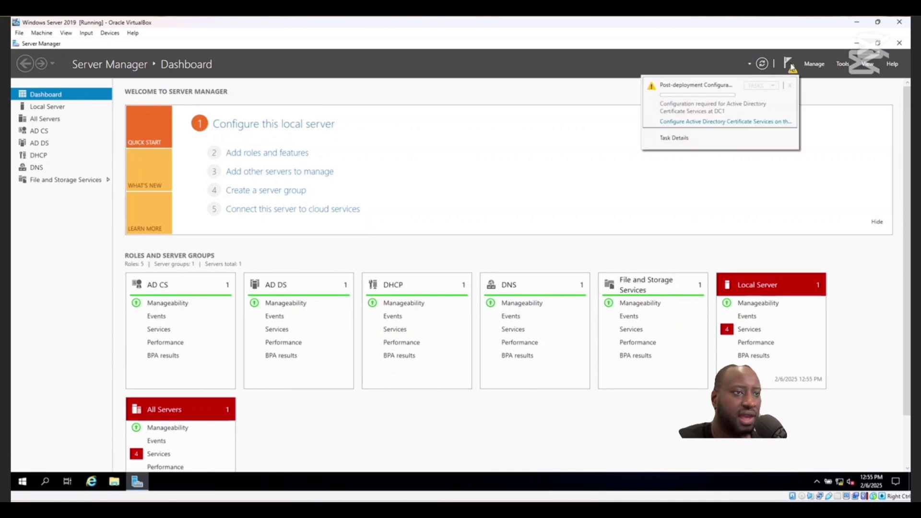
# Begin AD CS configuration with the administrator credentials and select the Certification Authority role service.
pyautogui.click(742, 123)
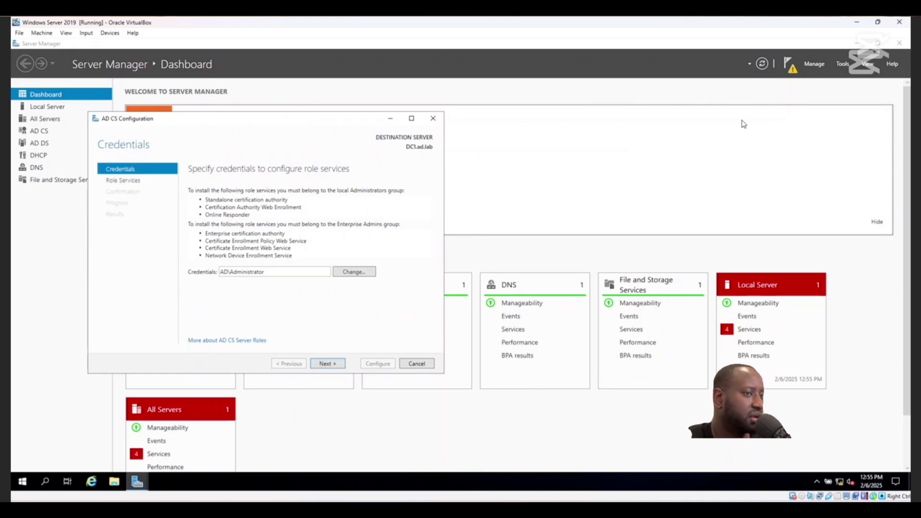
pyautogui.click(328, 364)
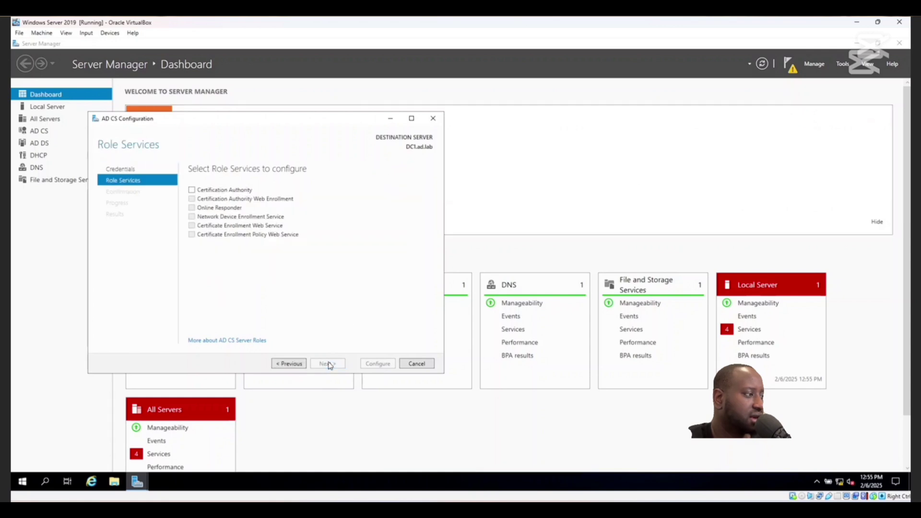
pyautogui.click(192, 191)
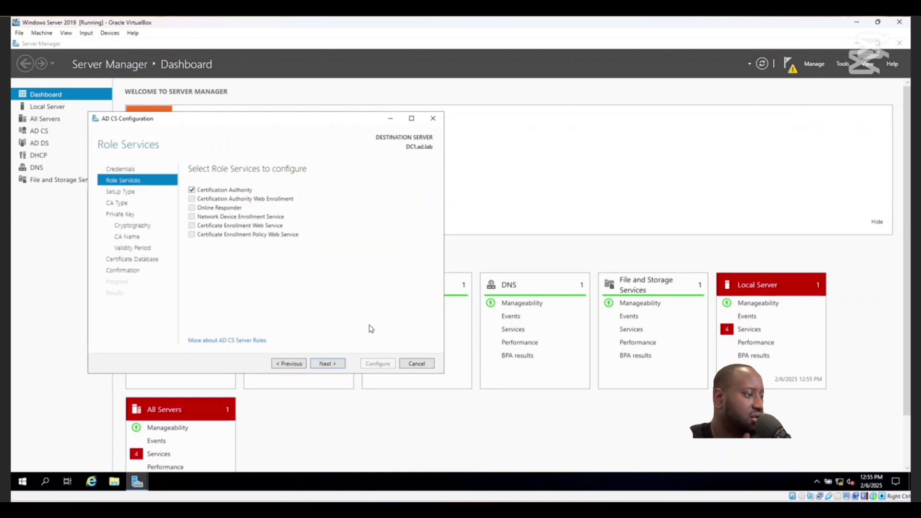
pyautogui.click(329, 362)
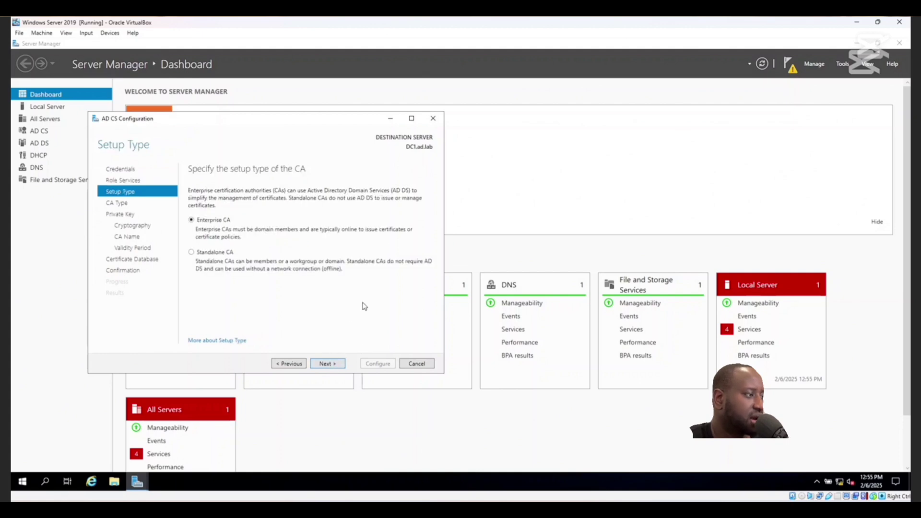
# Set up an Enterprise Root CA with a new private key, keeping SHA256, 2048-bit and default settings.
pyautogui.click(327, 364)
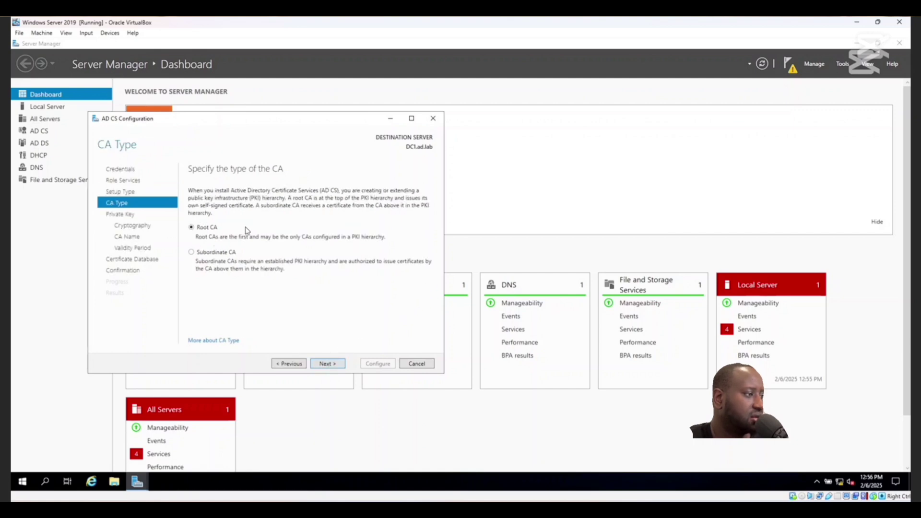
pyautogui.click(338, 365)
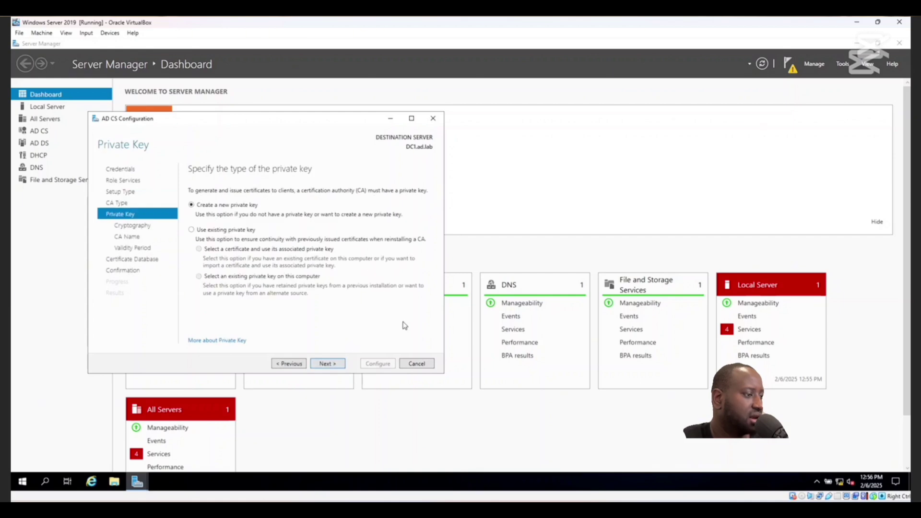
pyautogui.click(329, 365)
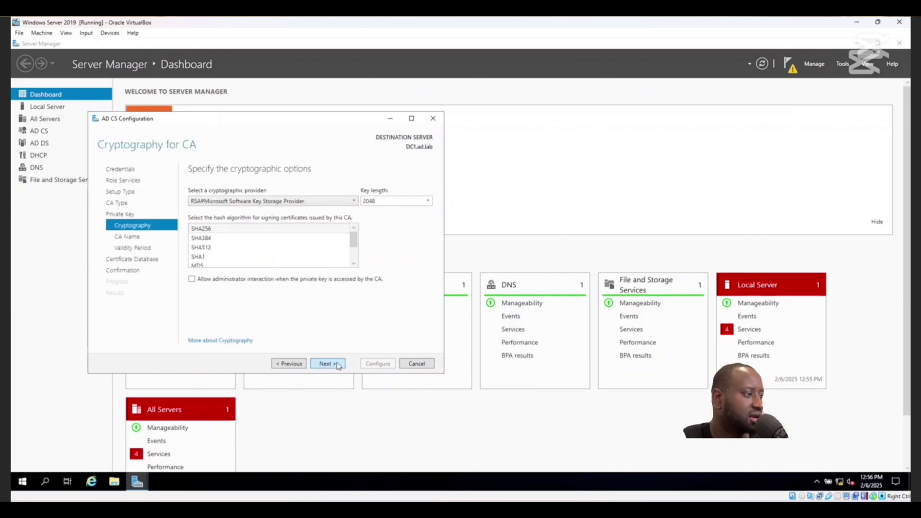
pyautogui.click(338, 365)
pyautogui.click(338, 364)
pyautogui.click(338, 365)
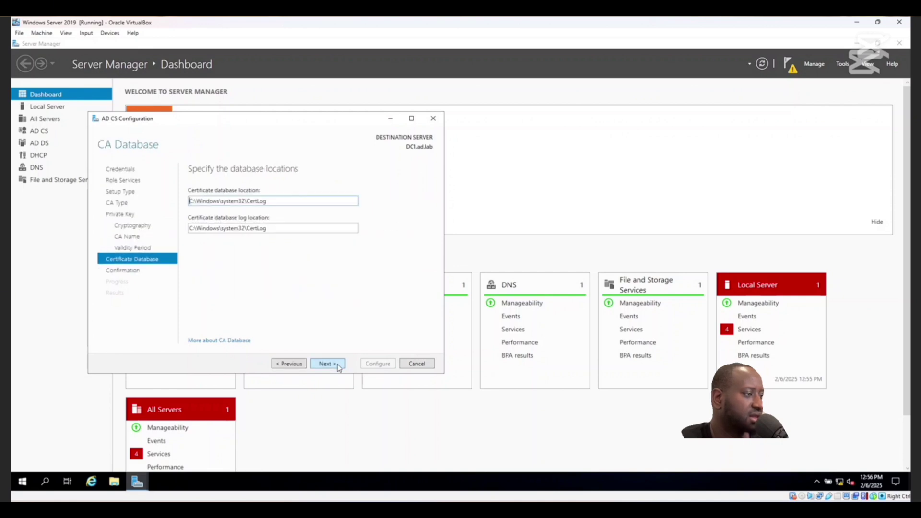
pyautogui.click(338, 365)
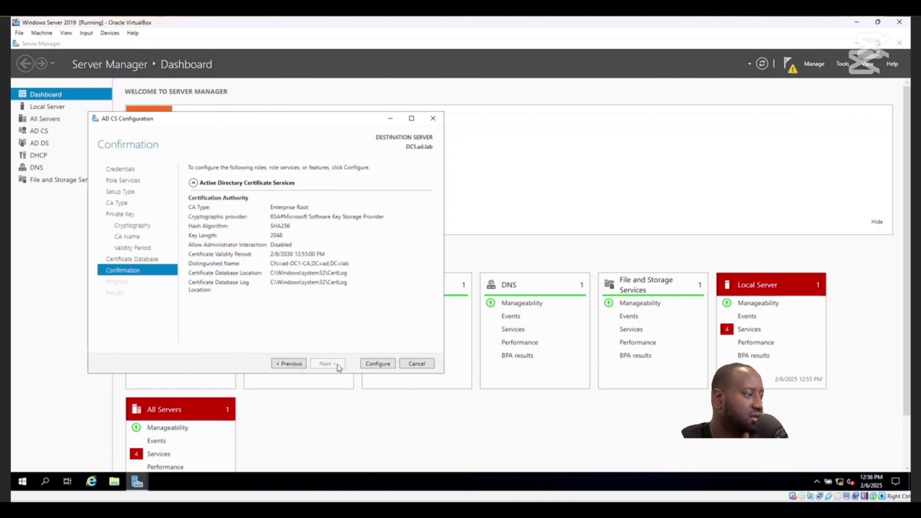
# Apply the Certification Authority configuration and close the wizard after it succeeds.
pyautogui.click(375, 365)
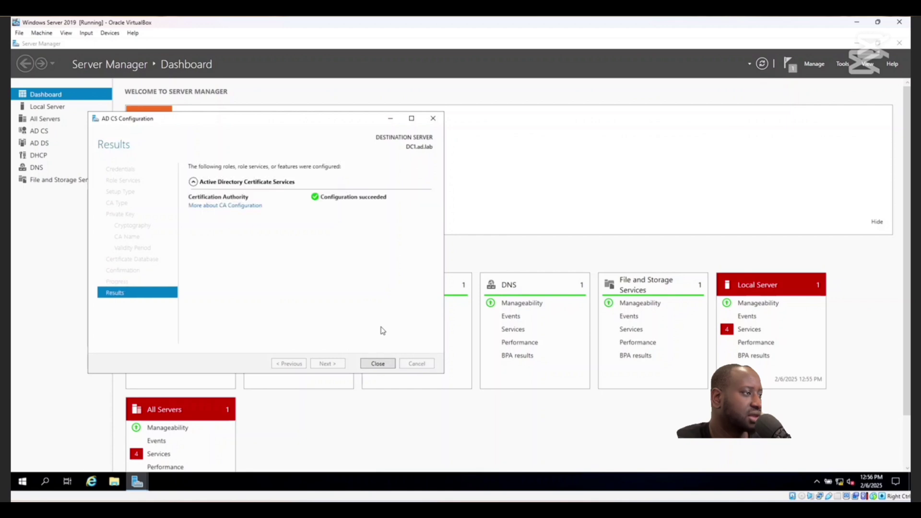
pyautogui.click(379, 364)
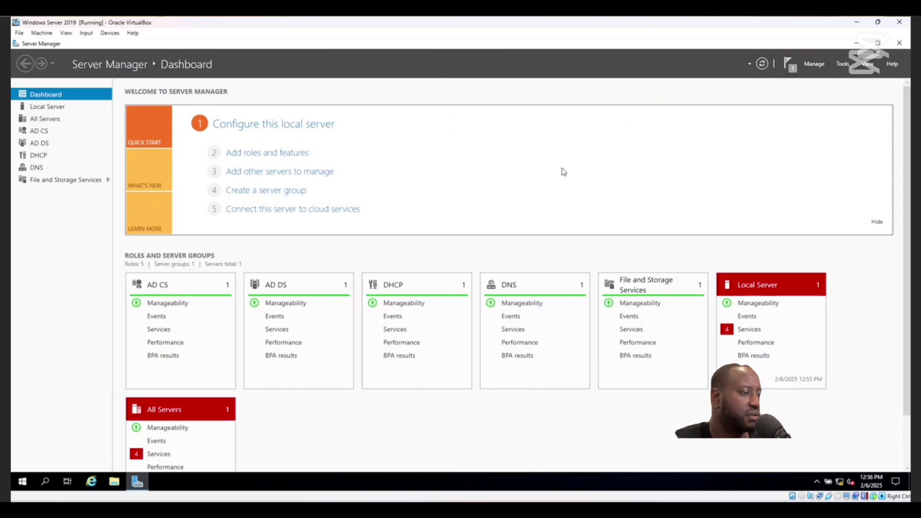